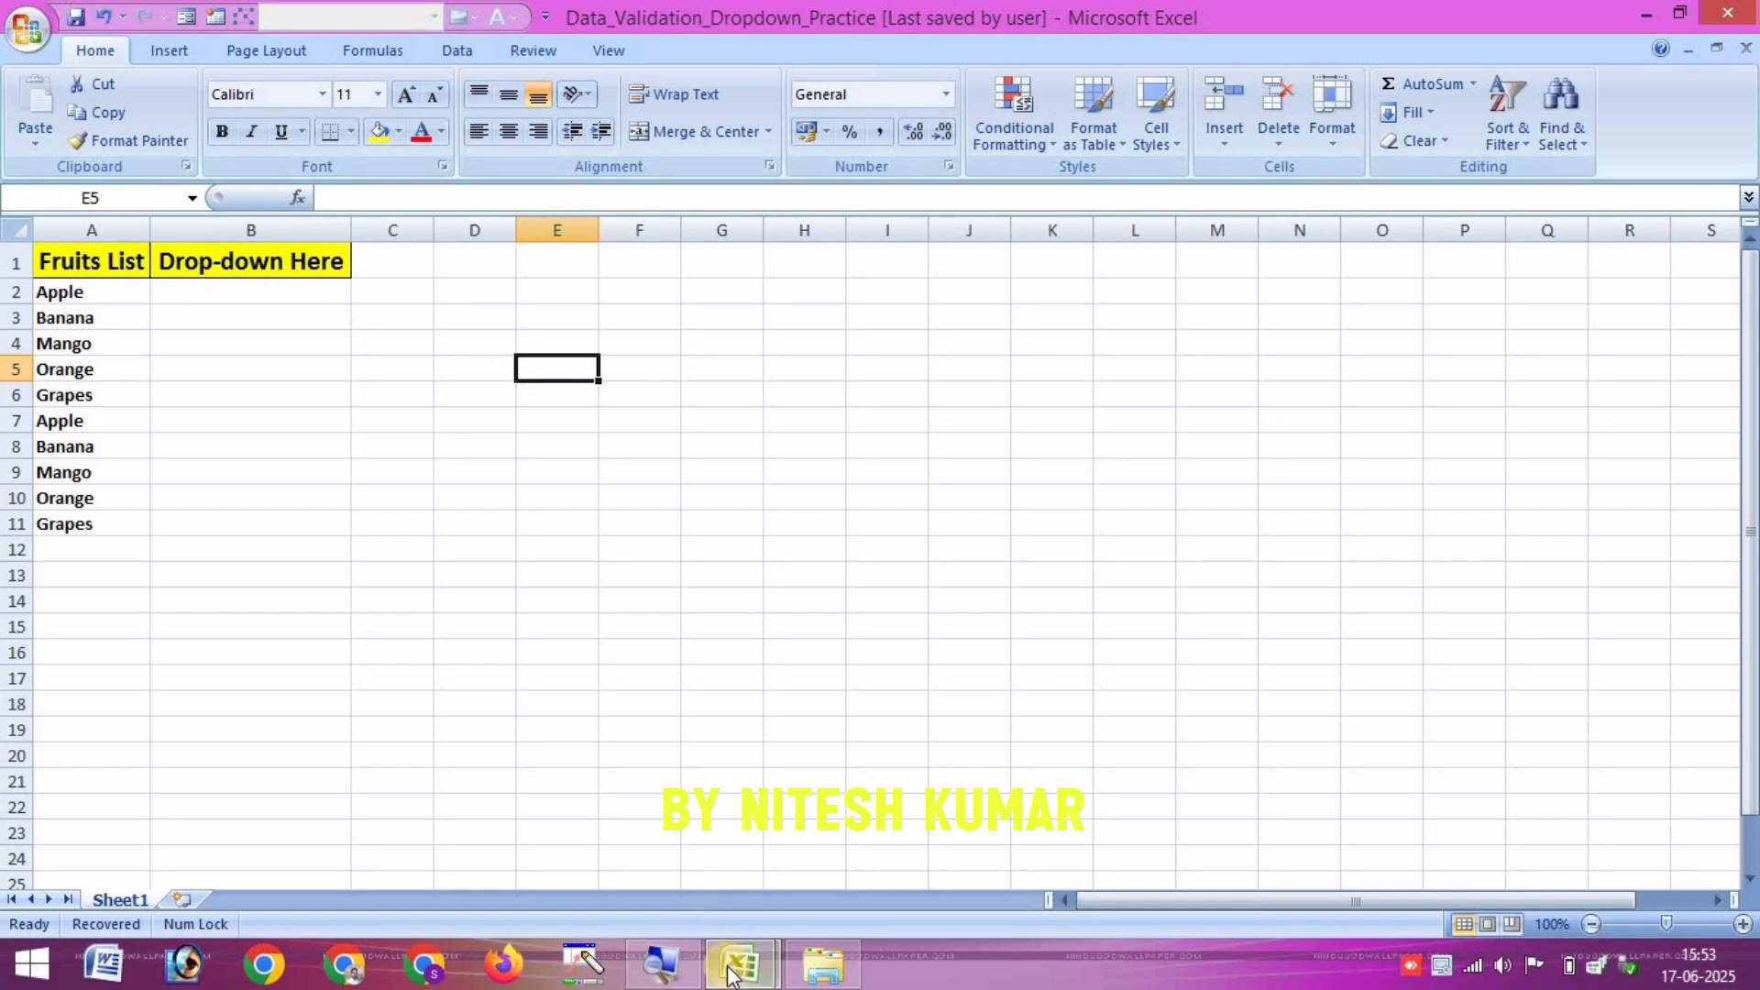
View the salary table in the lookup formula workbook, then examine the fruit list and drop-down column in the Data_Validation_Dropdown_Practice workbook.
mouse_move(739, 965)
click(811, 834)
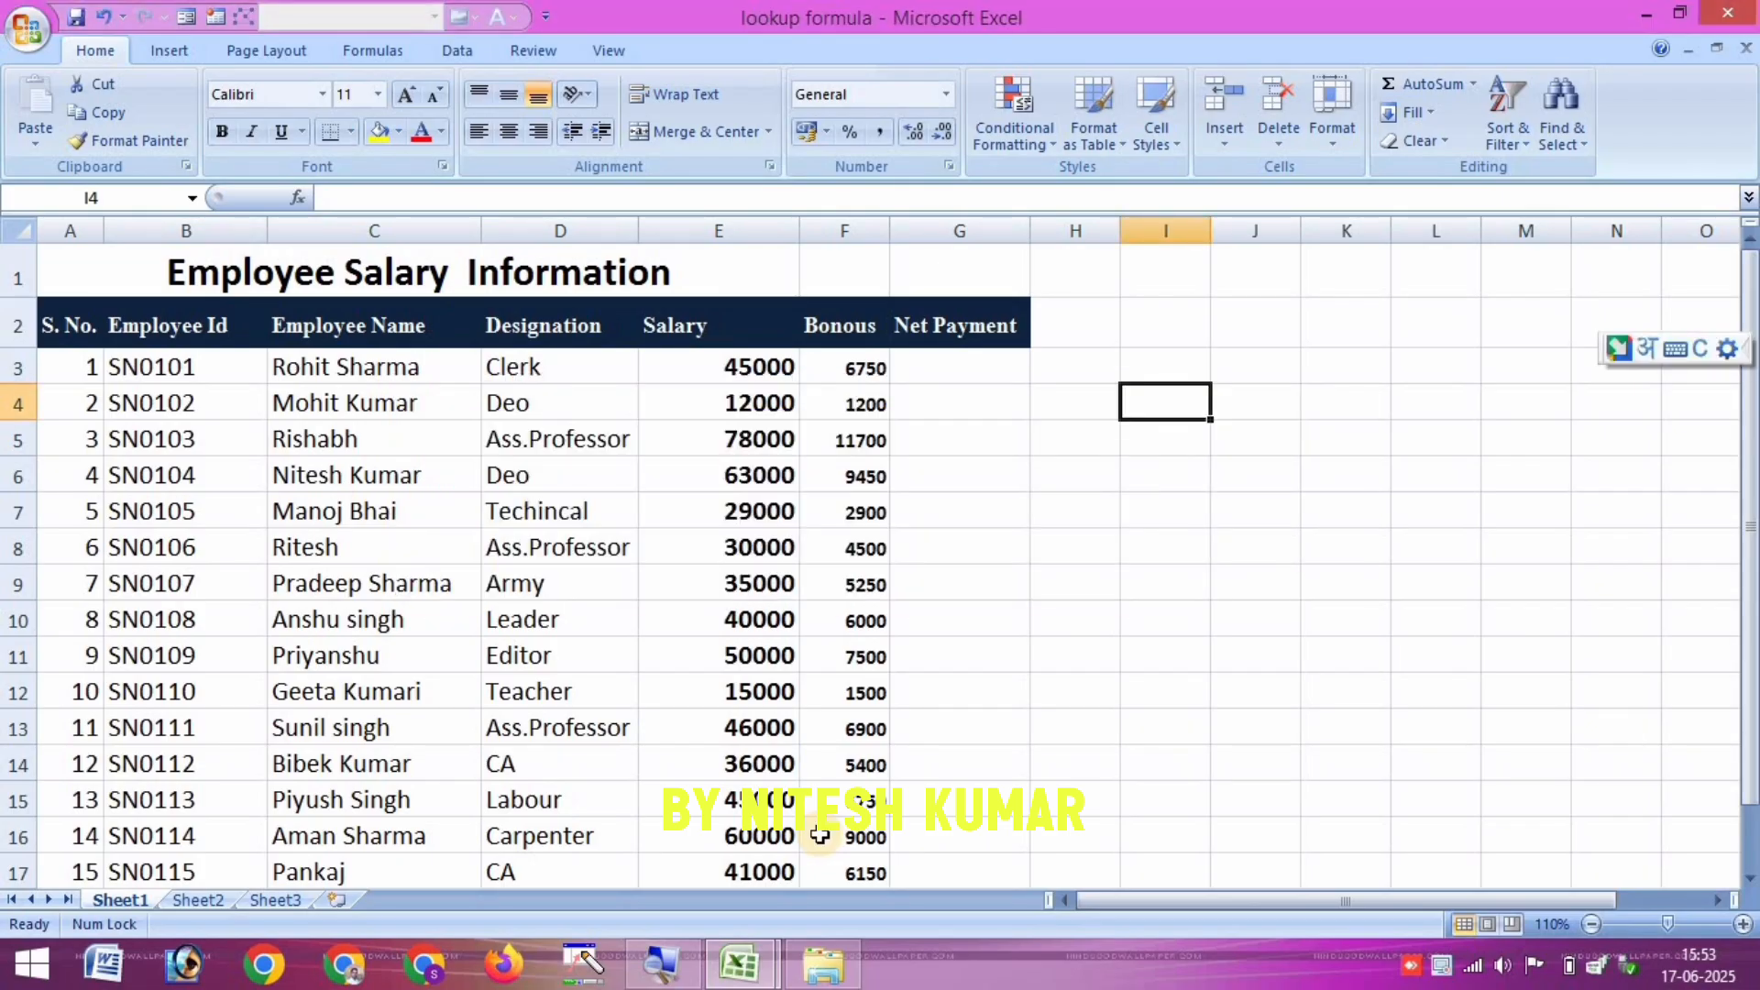
mouse_move(730, 946)
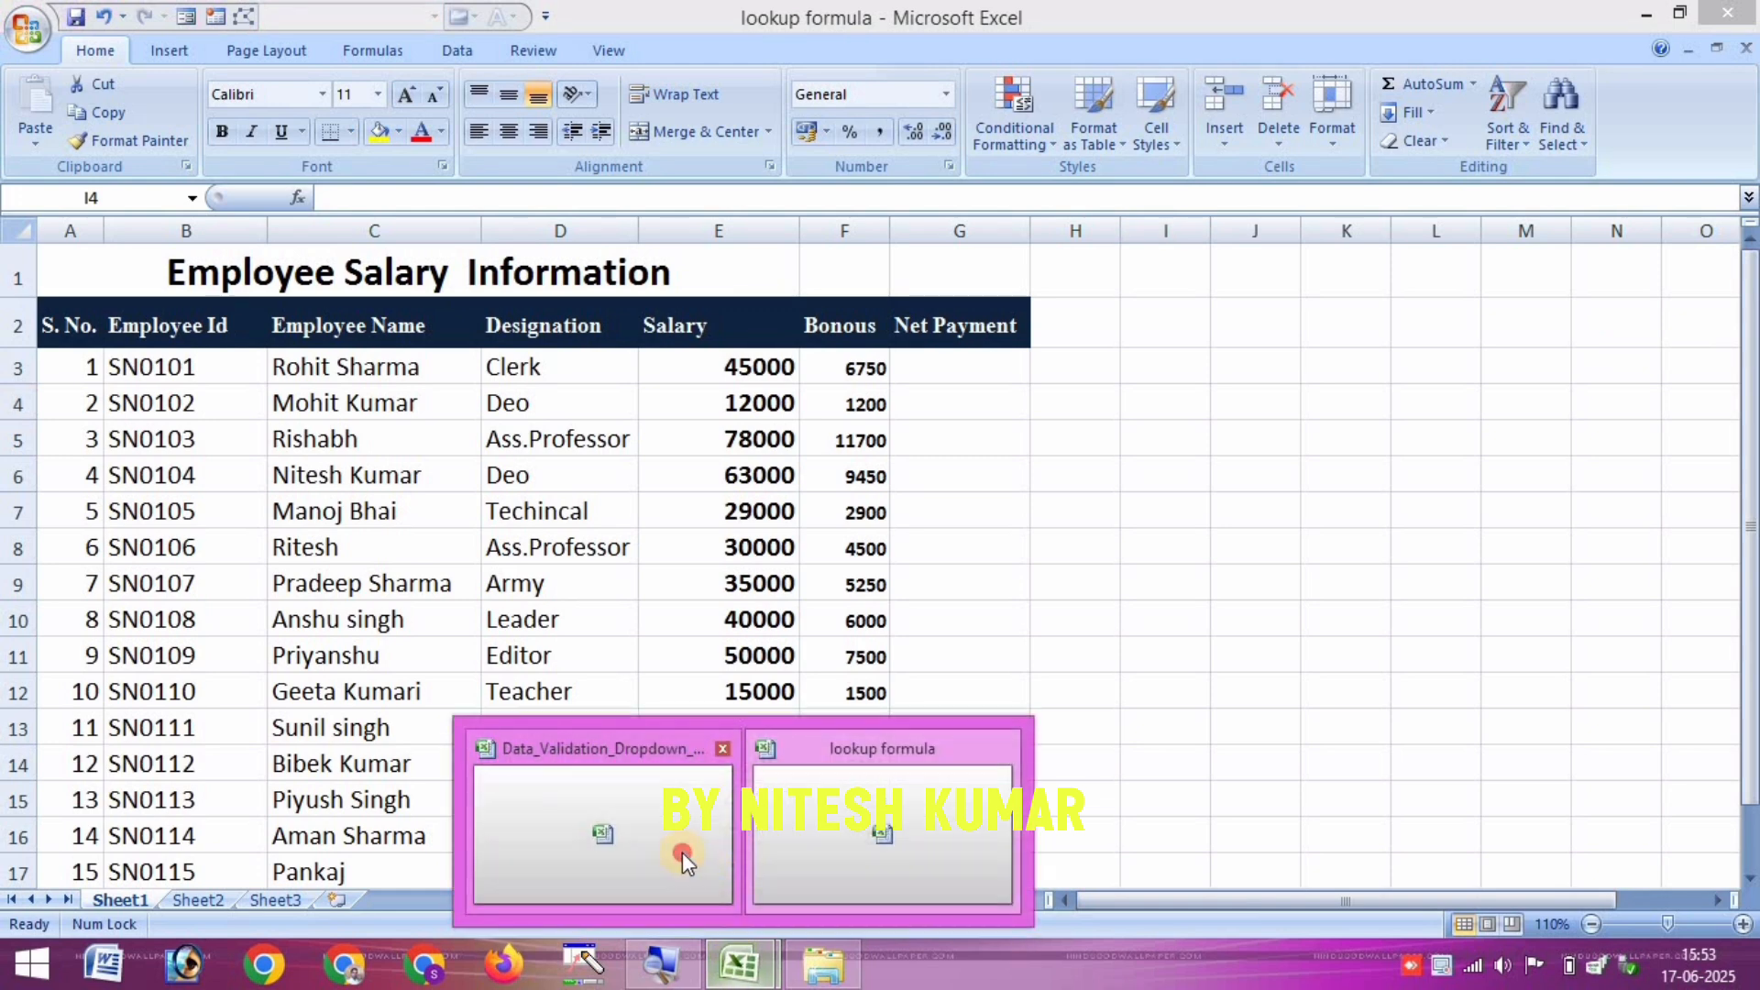
click(682, 851)
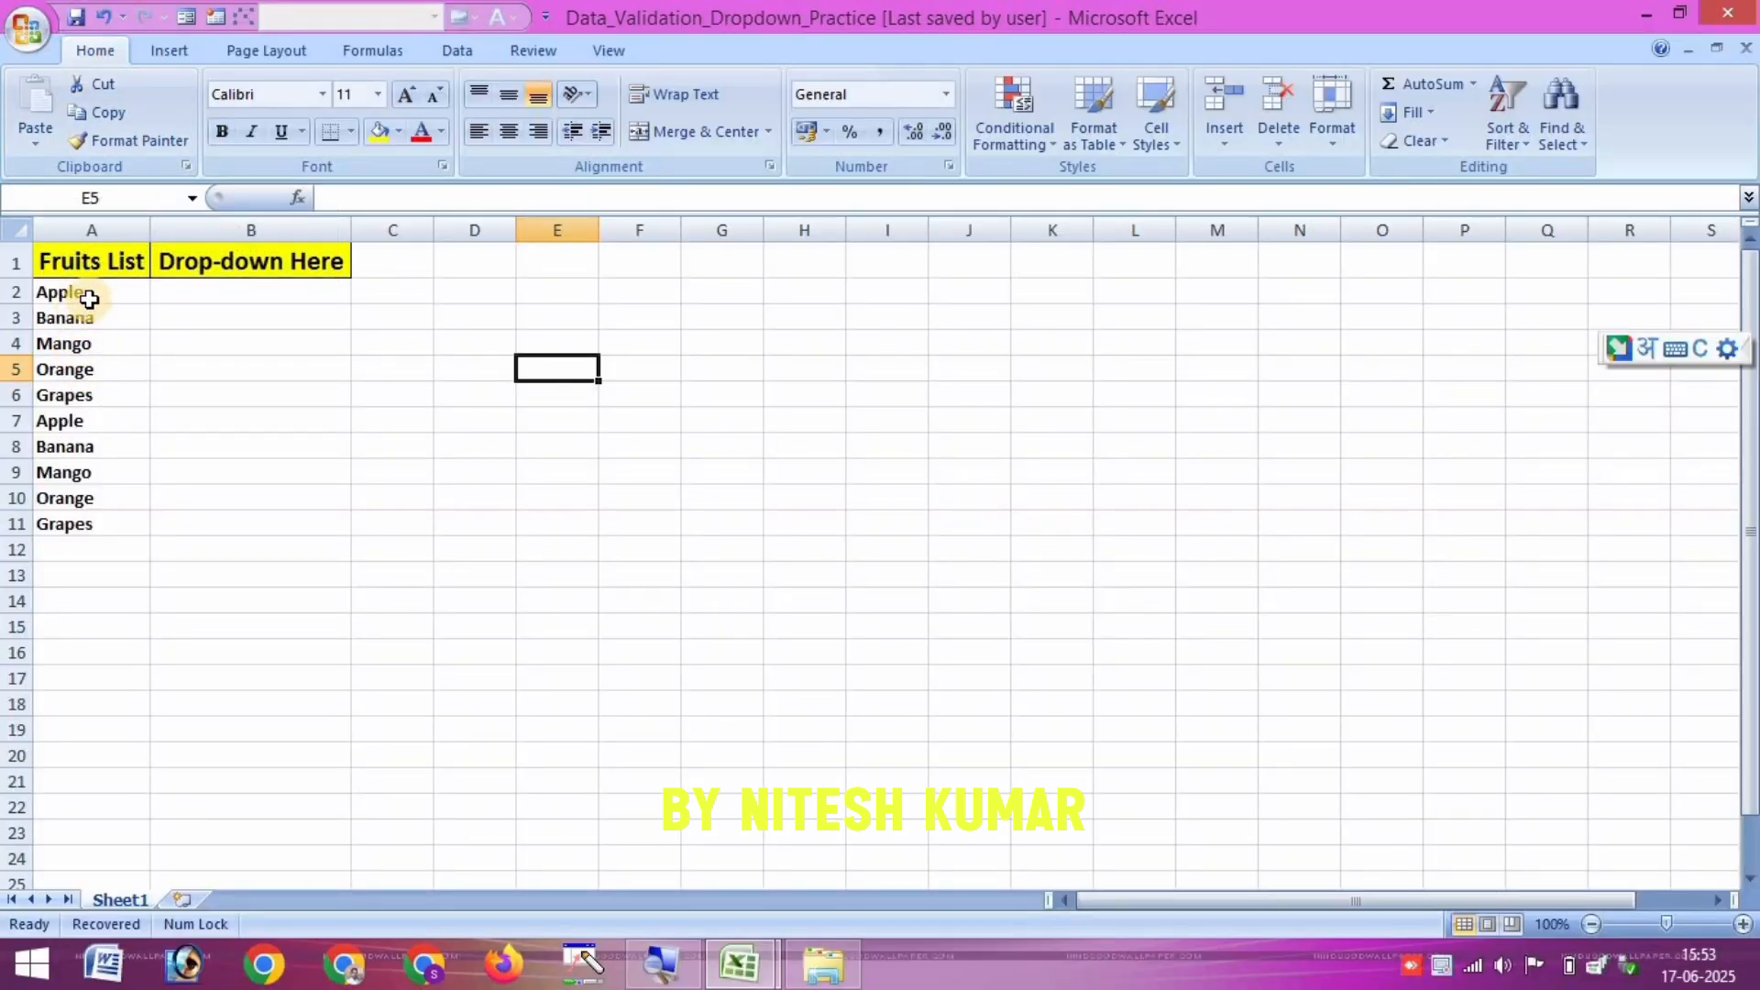
drag(89, 299, 110, 499)
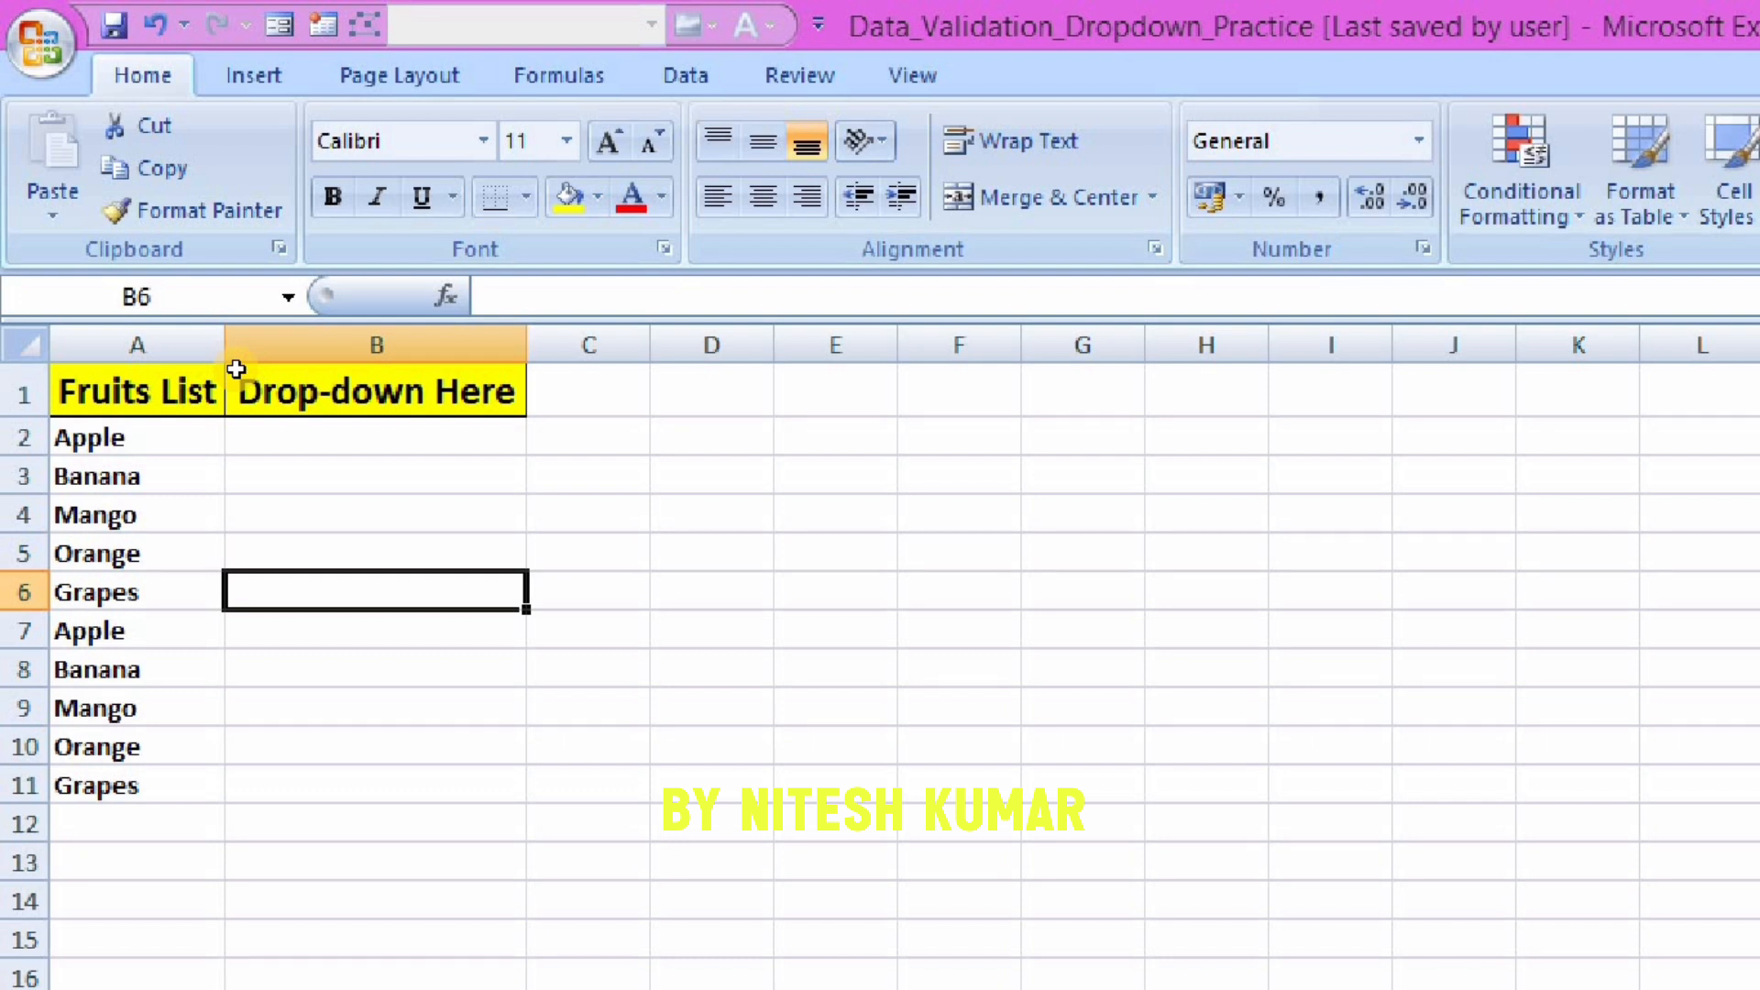
drag(236, 550, 275, 823)
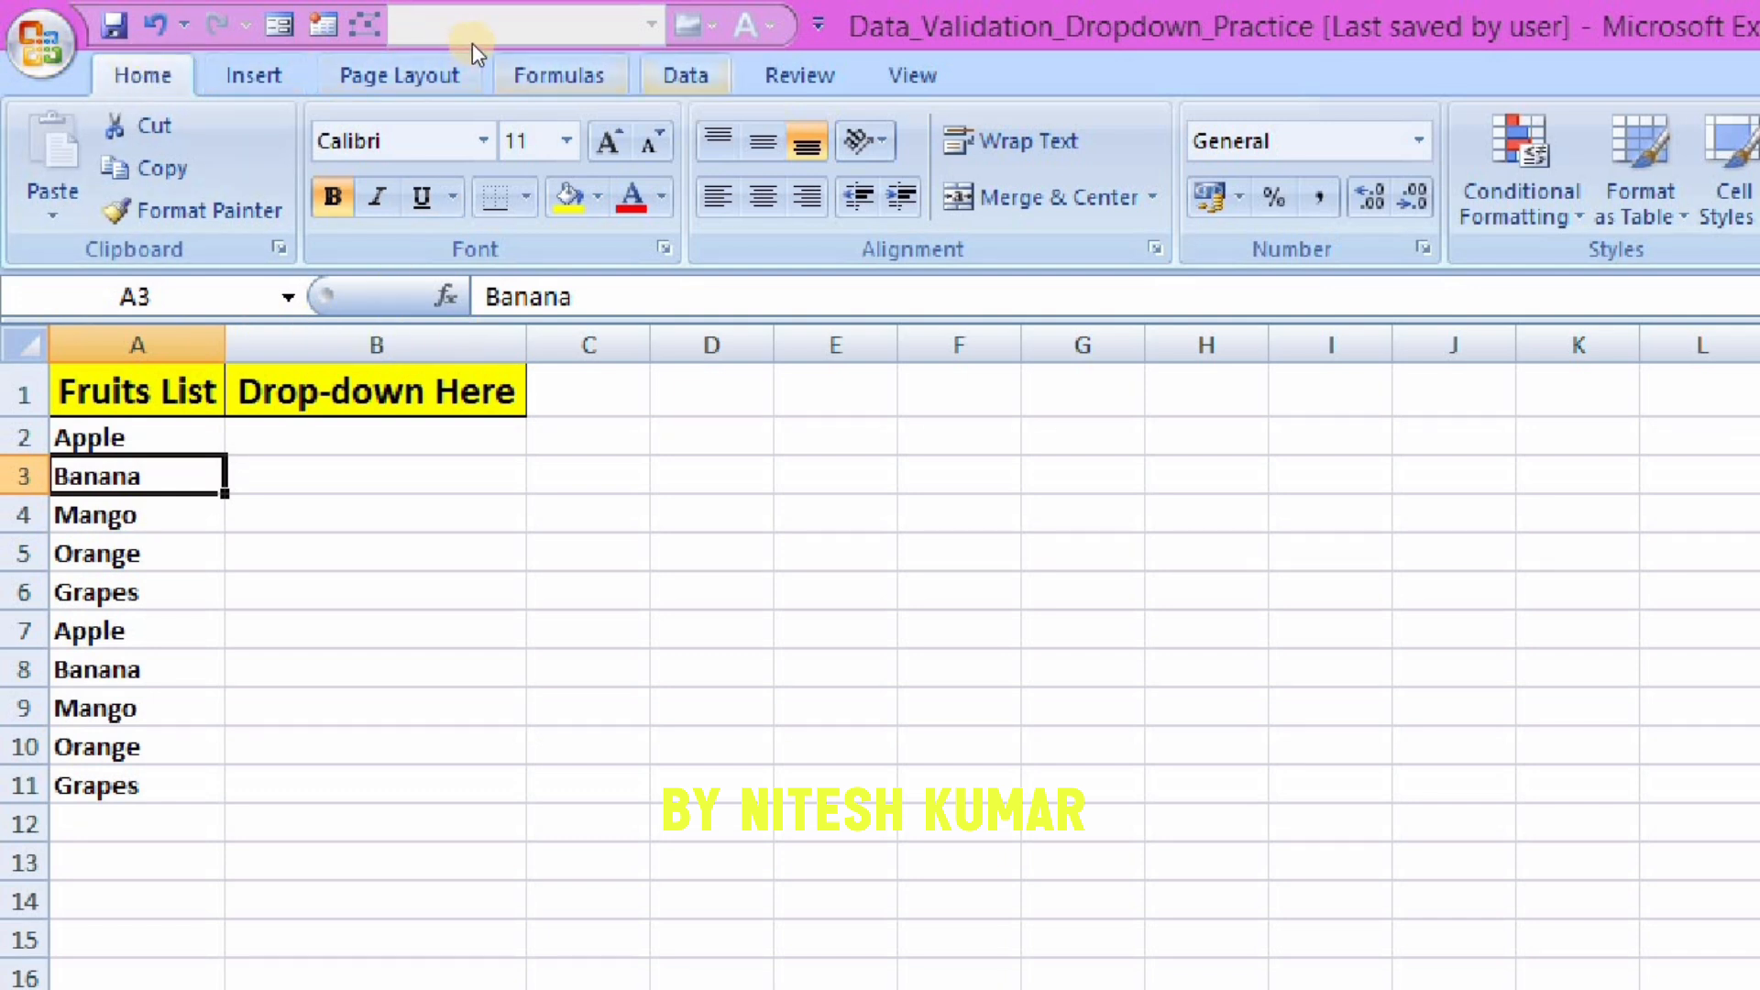
Open Data Validation for cell A3 and review its settings, input message and error alert options.
key(alt+a)
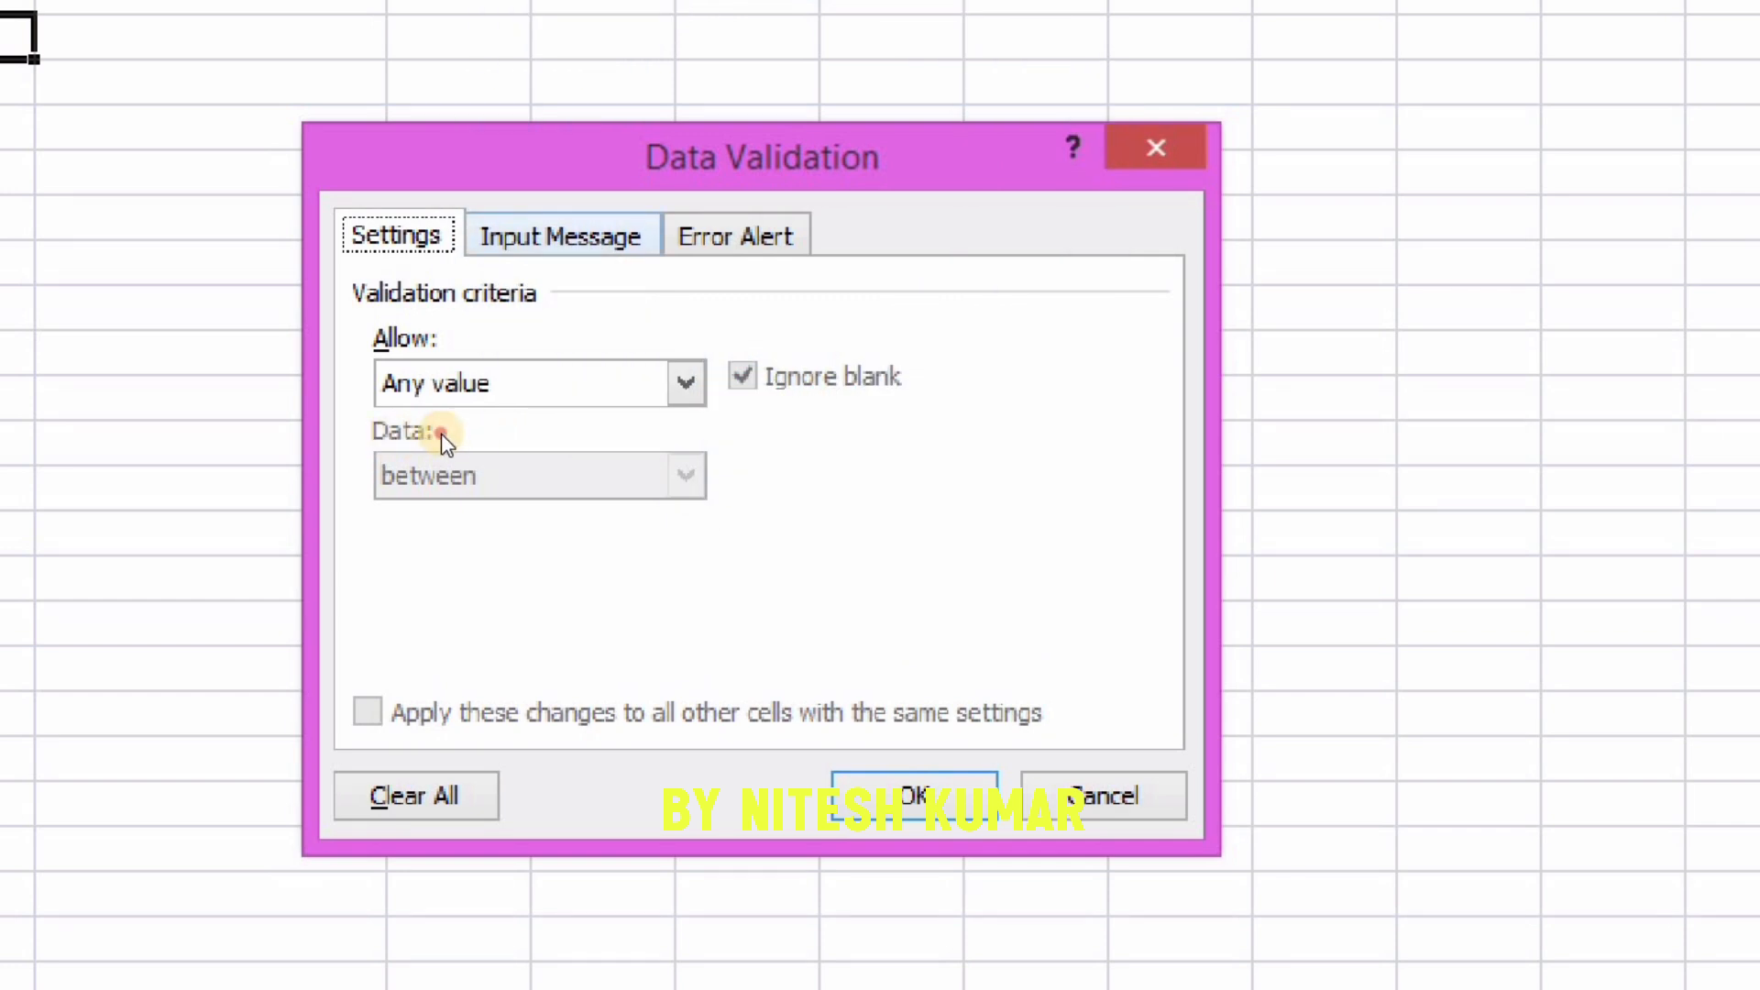
key(ctrl+Tab)
key(ctrl+Tab)
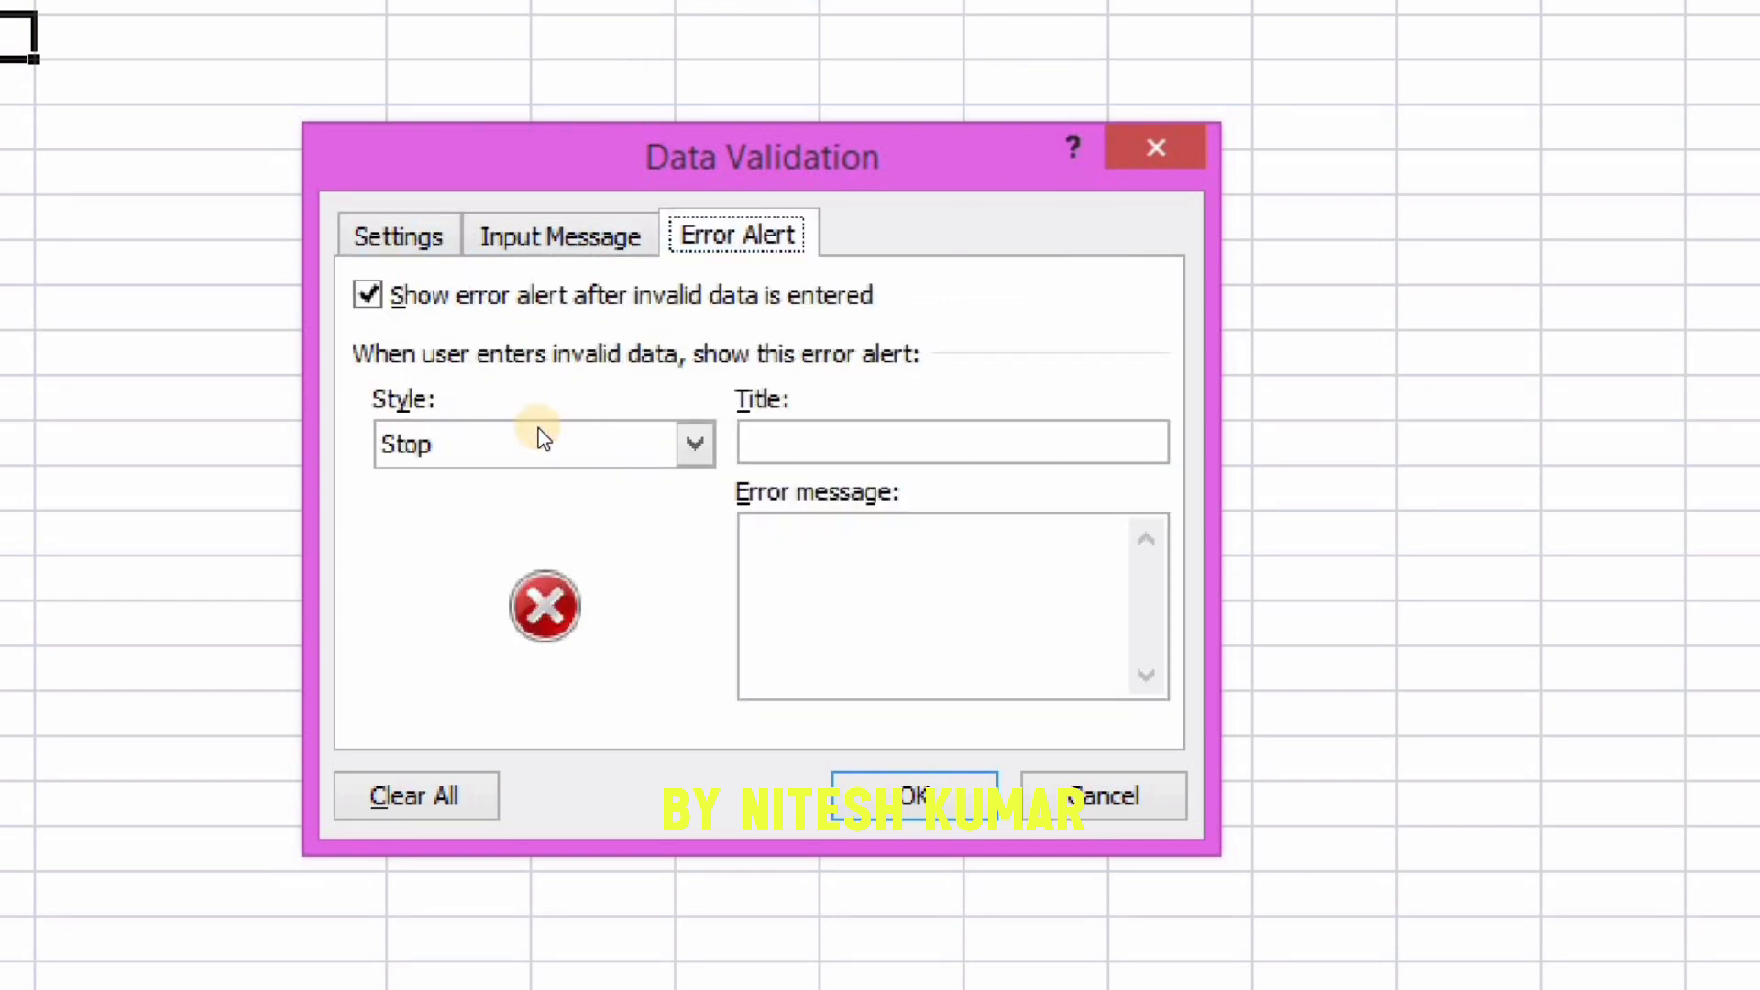
key(ctrl+shift+Tab)
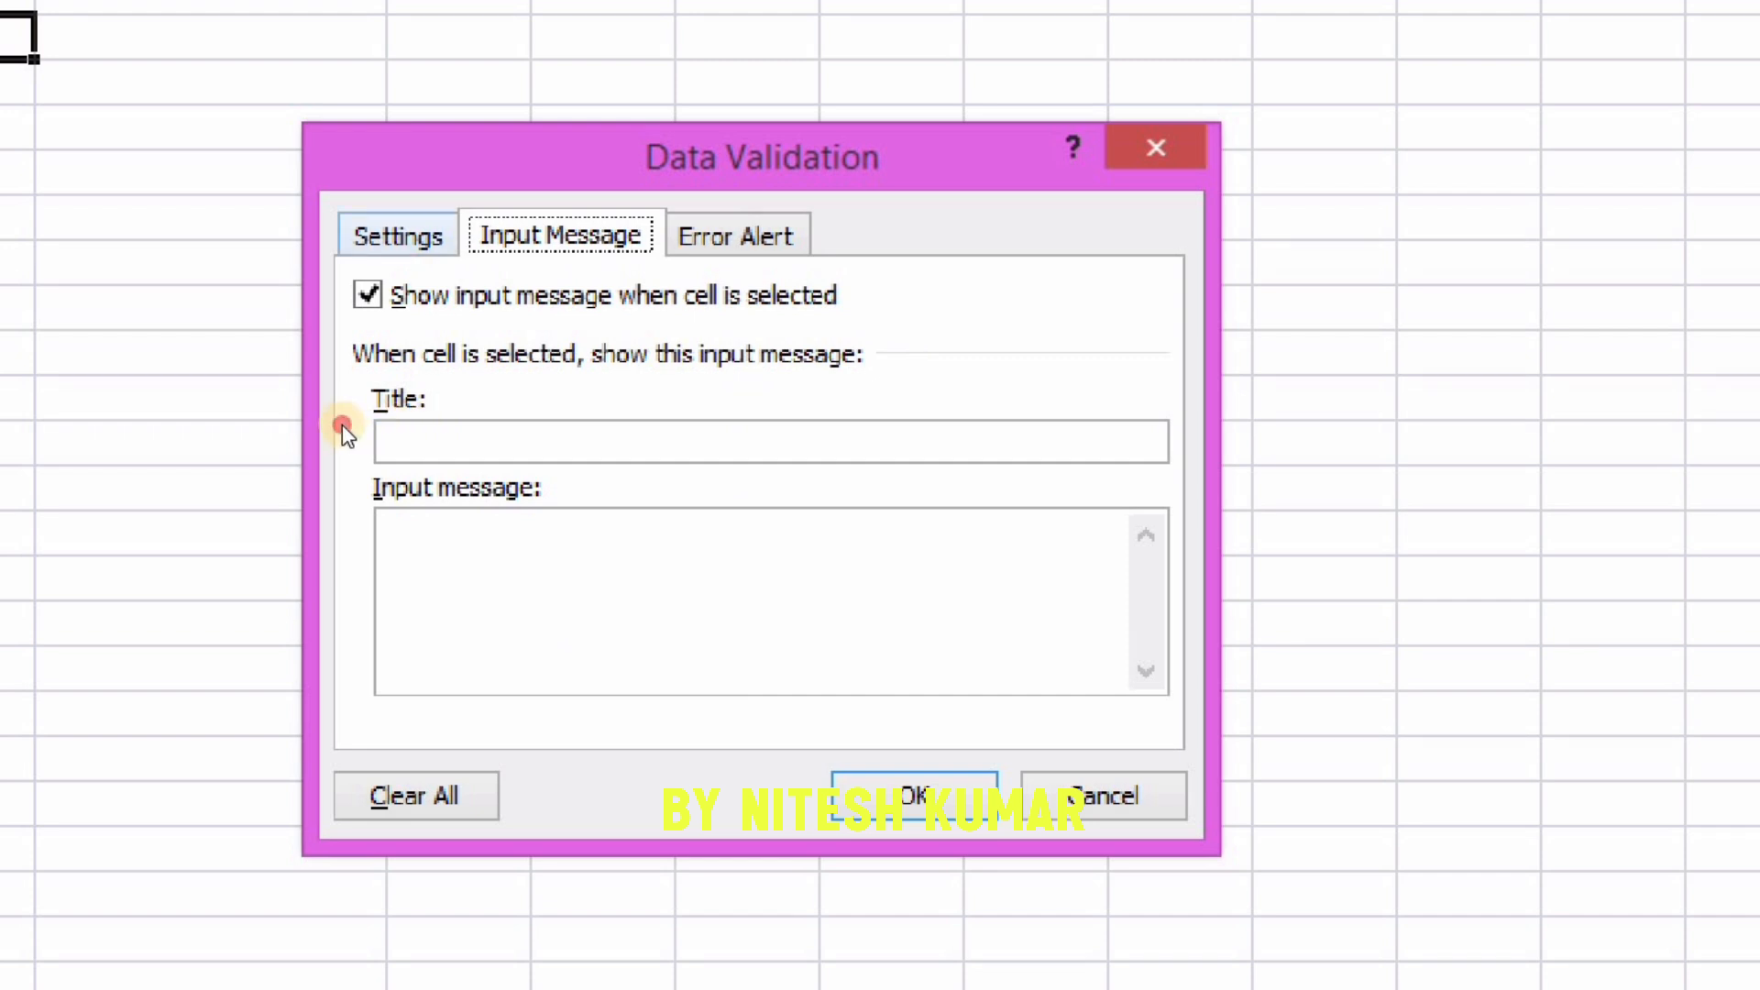
key(ctrl+shift+Tab)
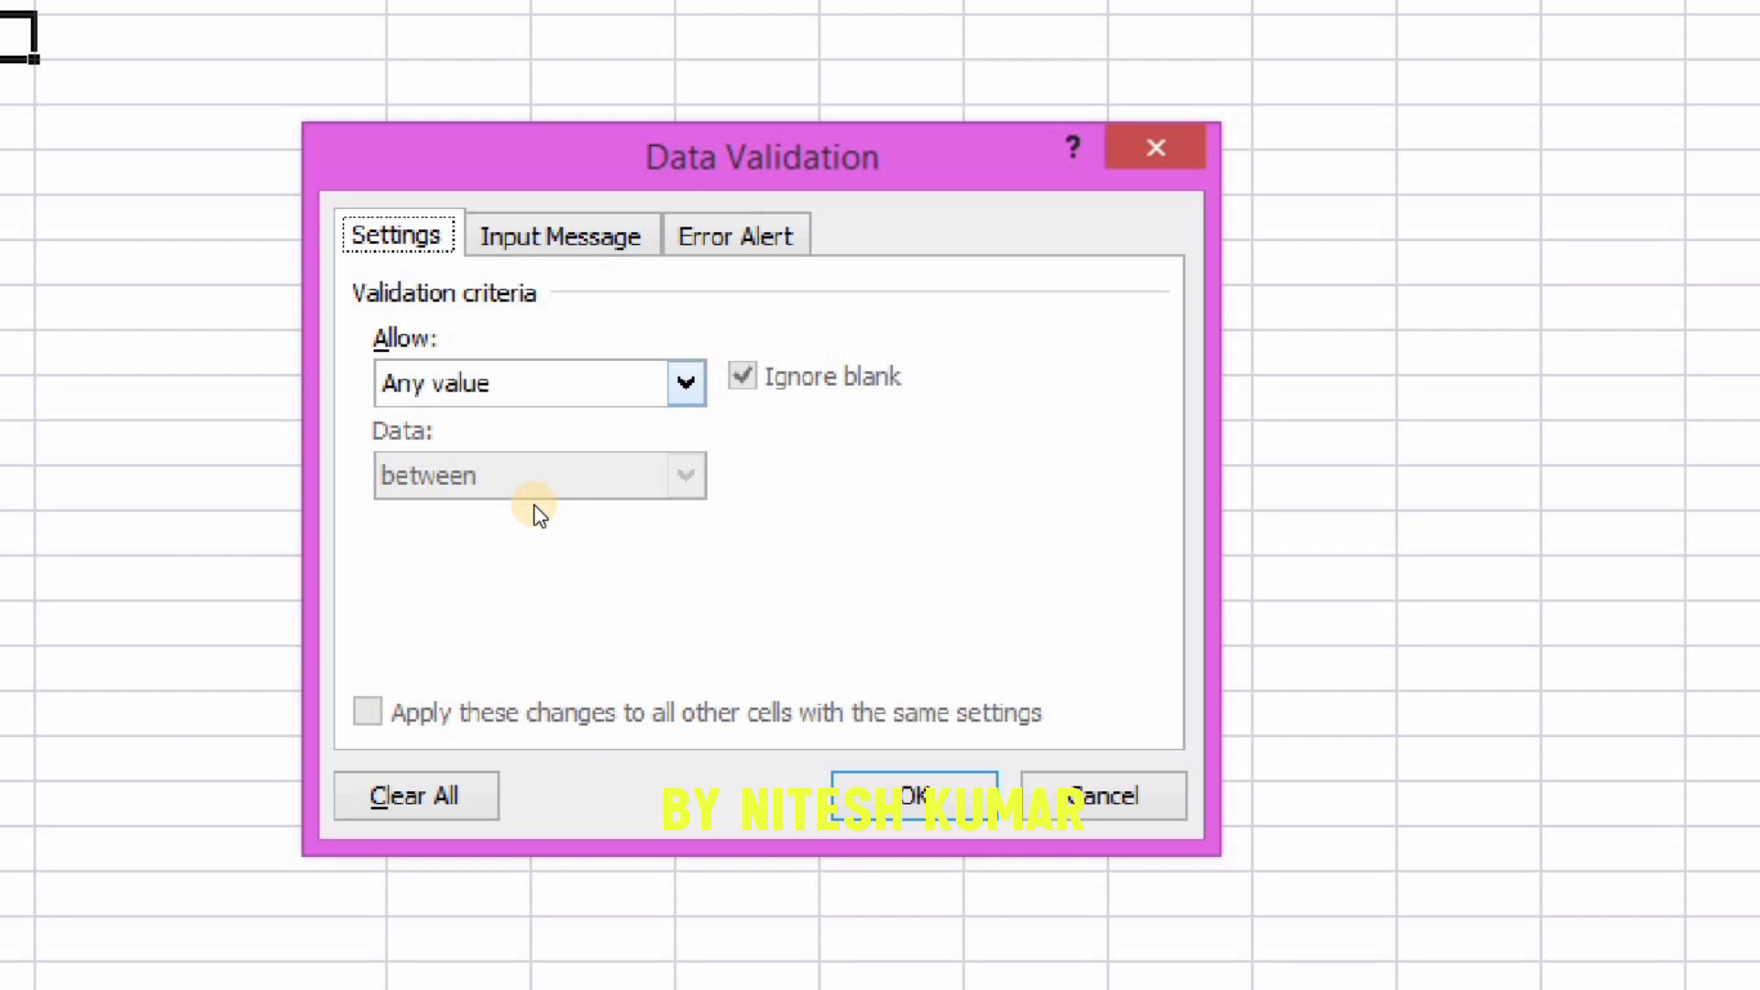
Apply a List validation to cell A3 with the source =$A$2:$A$11.
click(686, 384)
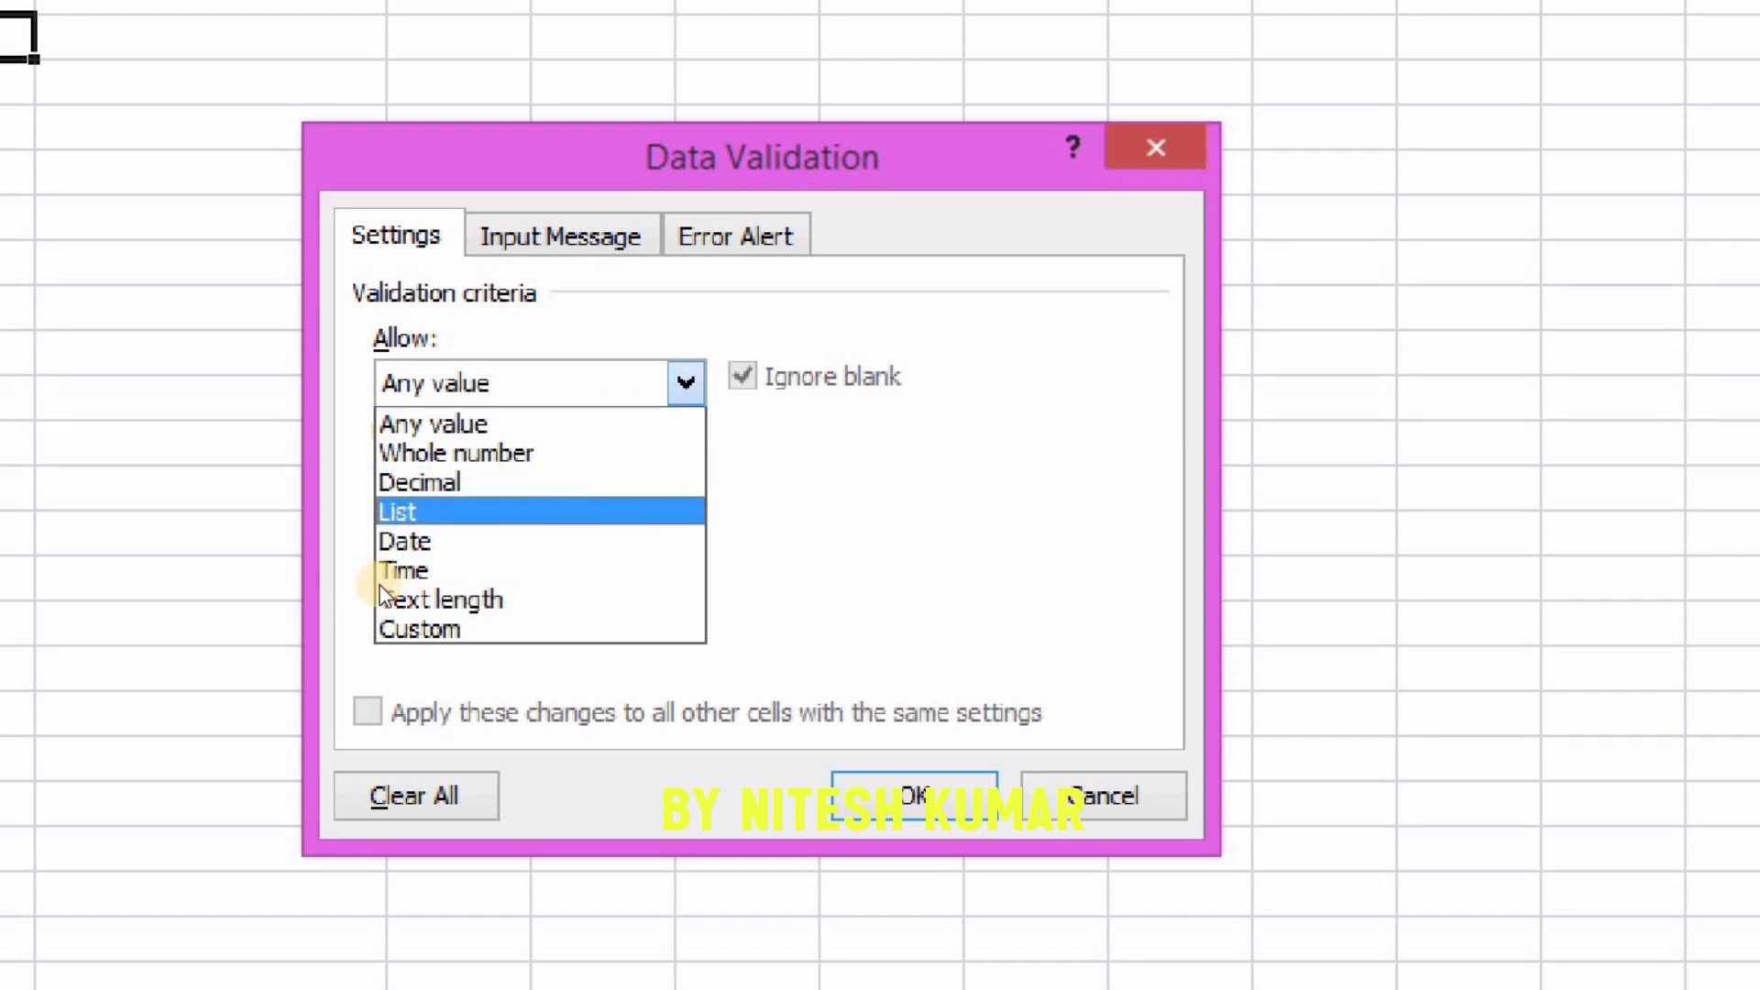
key(Return)
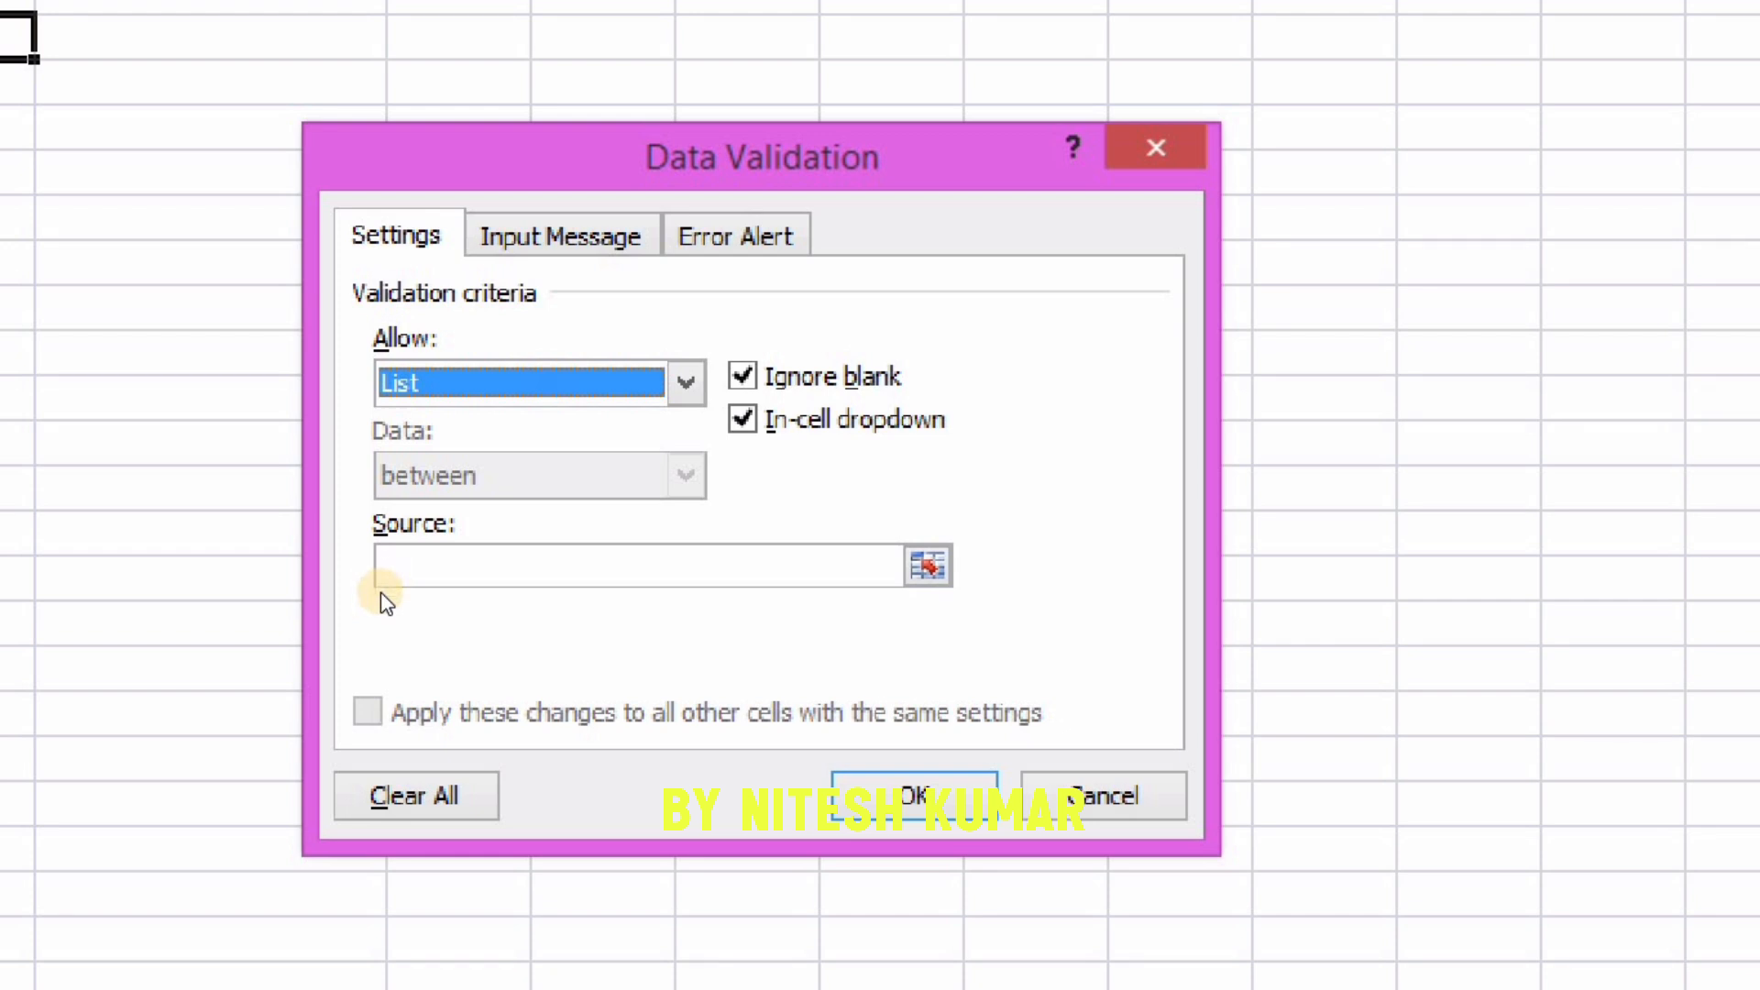
click(383, 586)
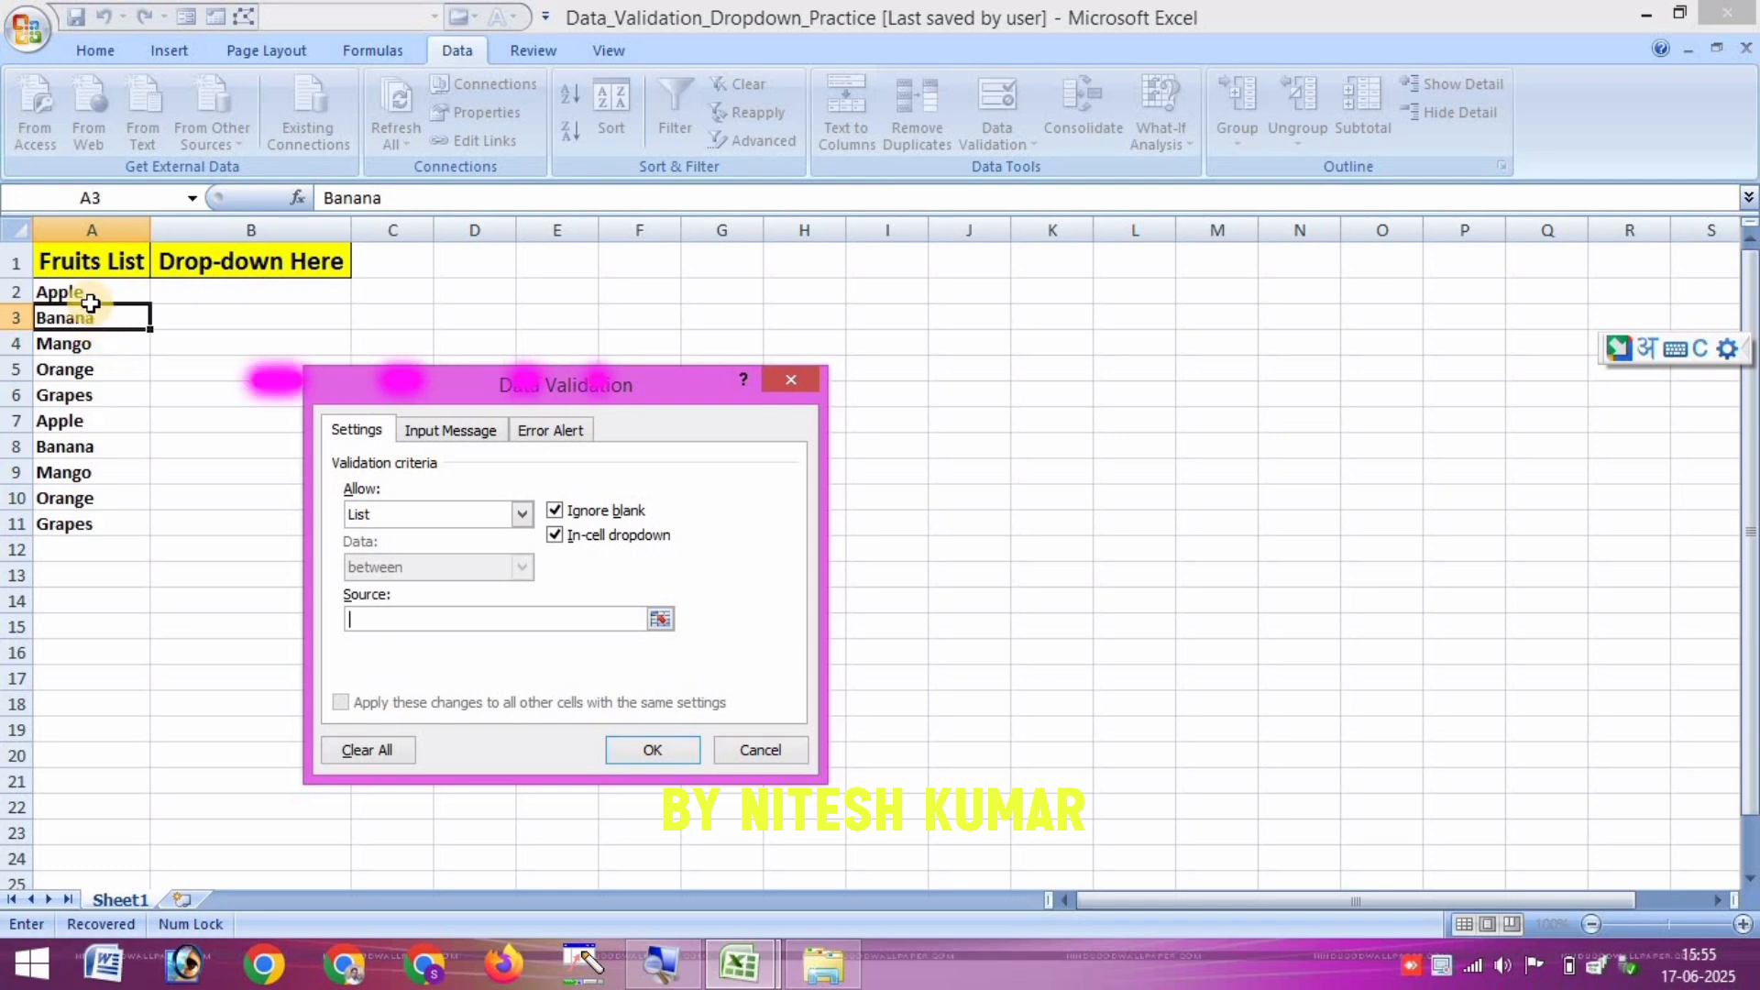
drag(92, 300, 95, 520)
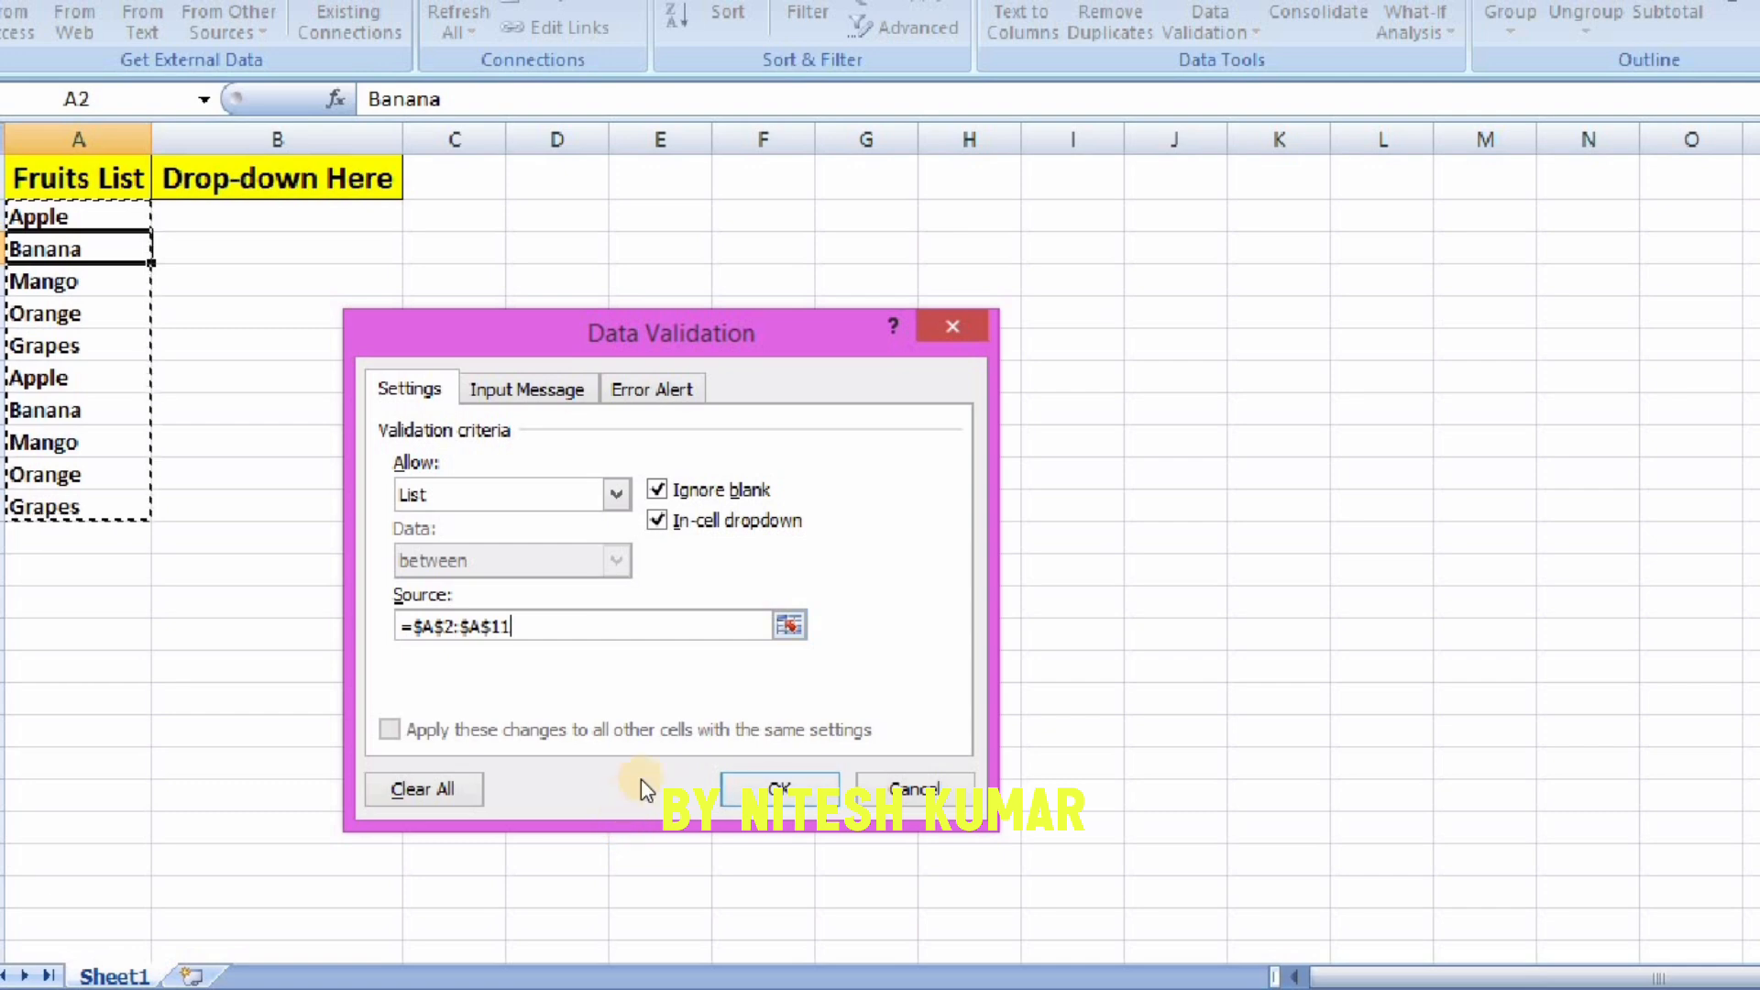
click(668, 745)
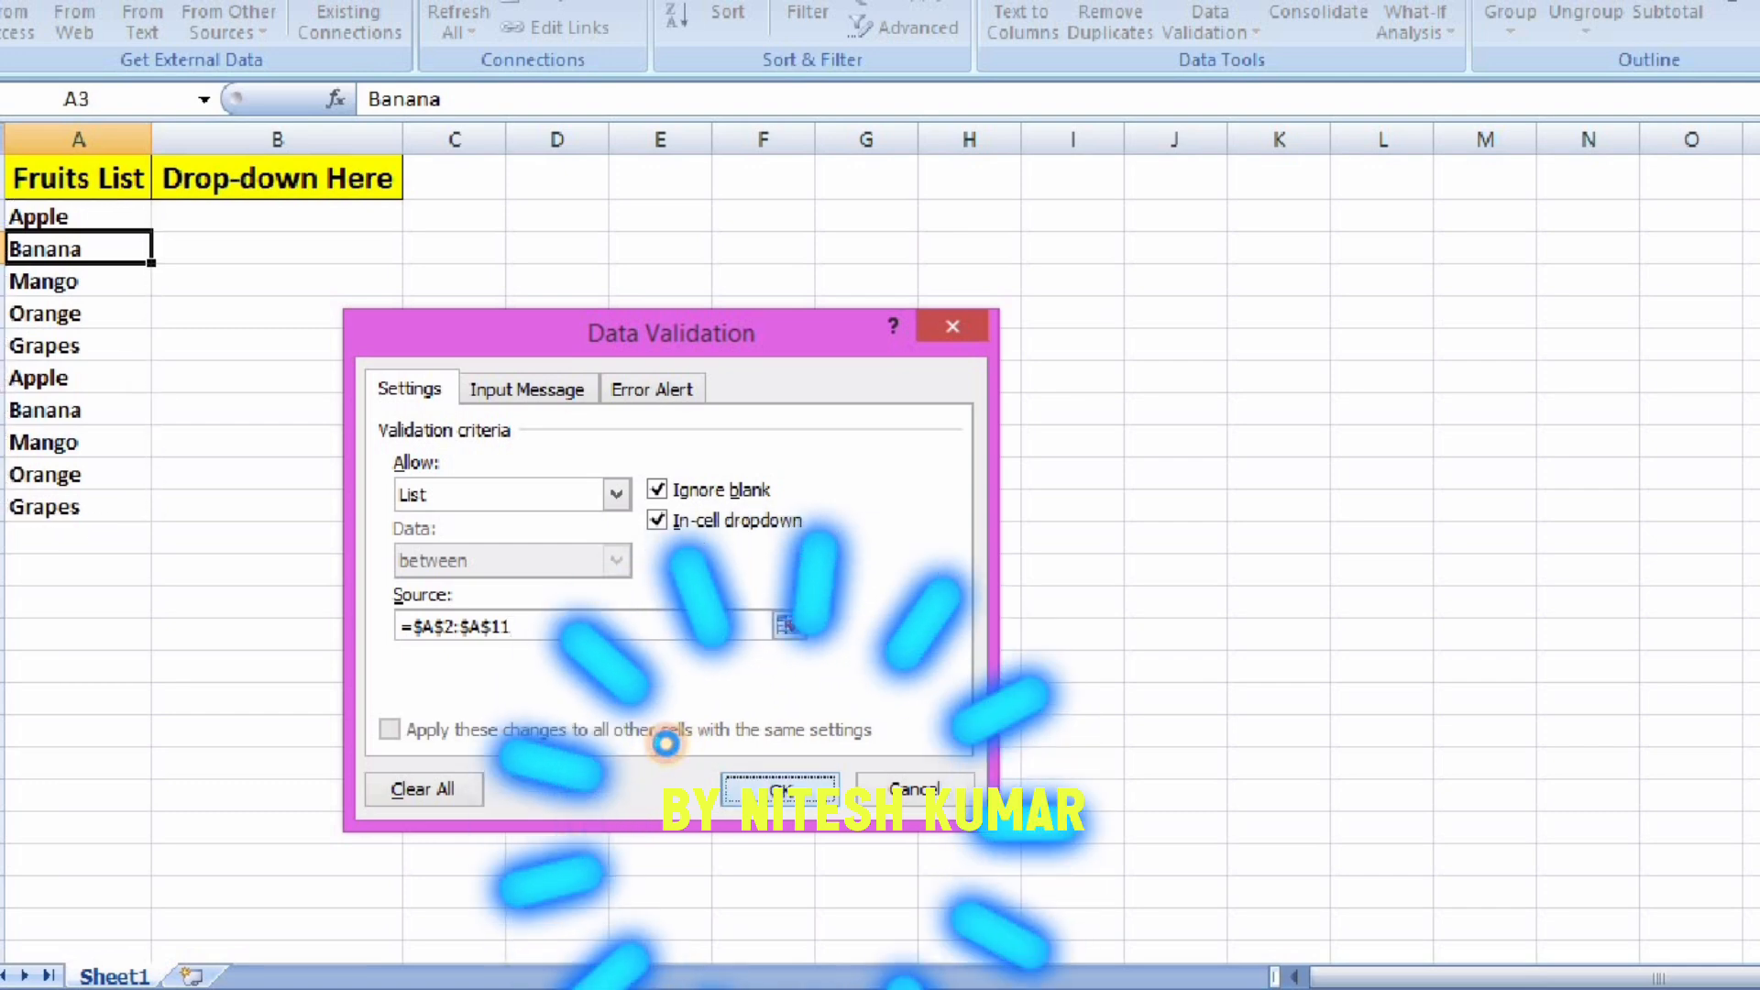
key(Return)
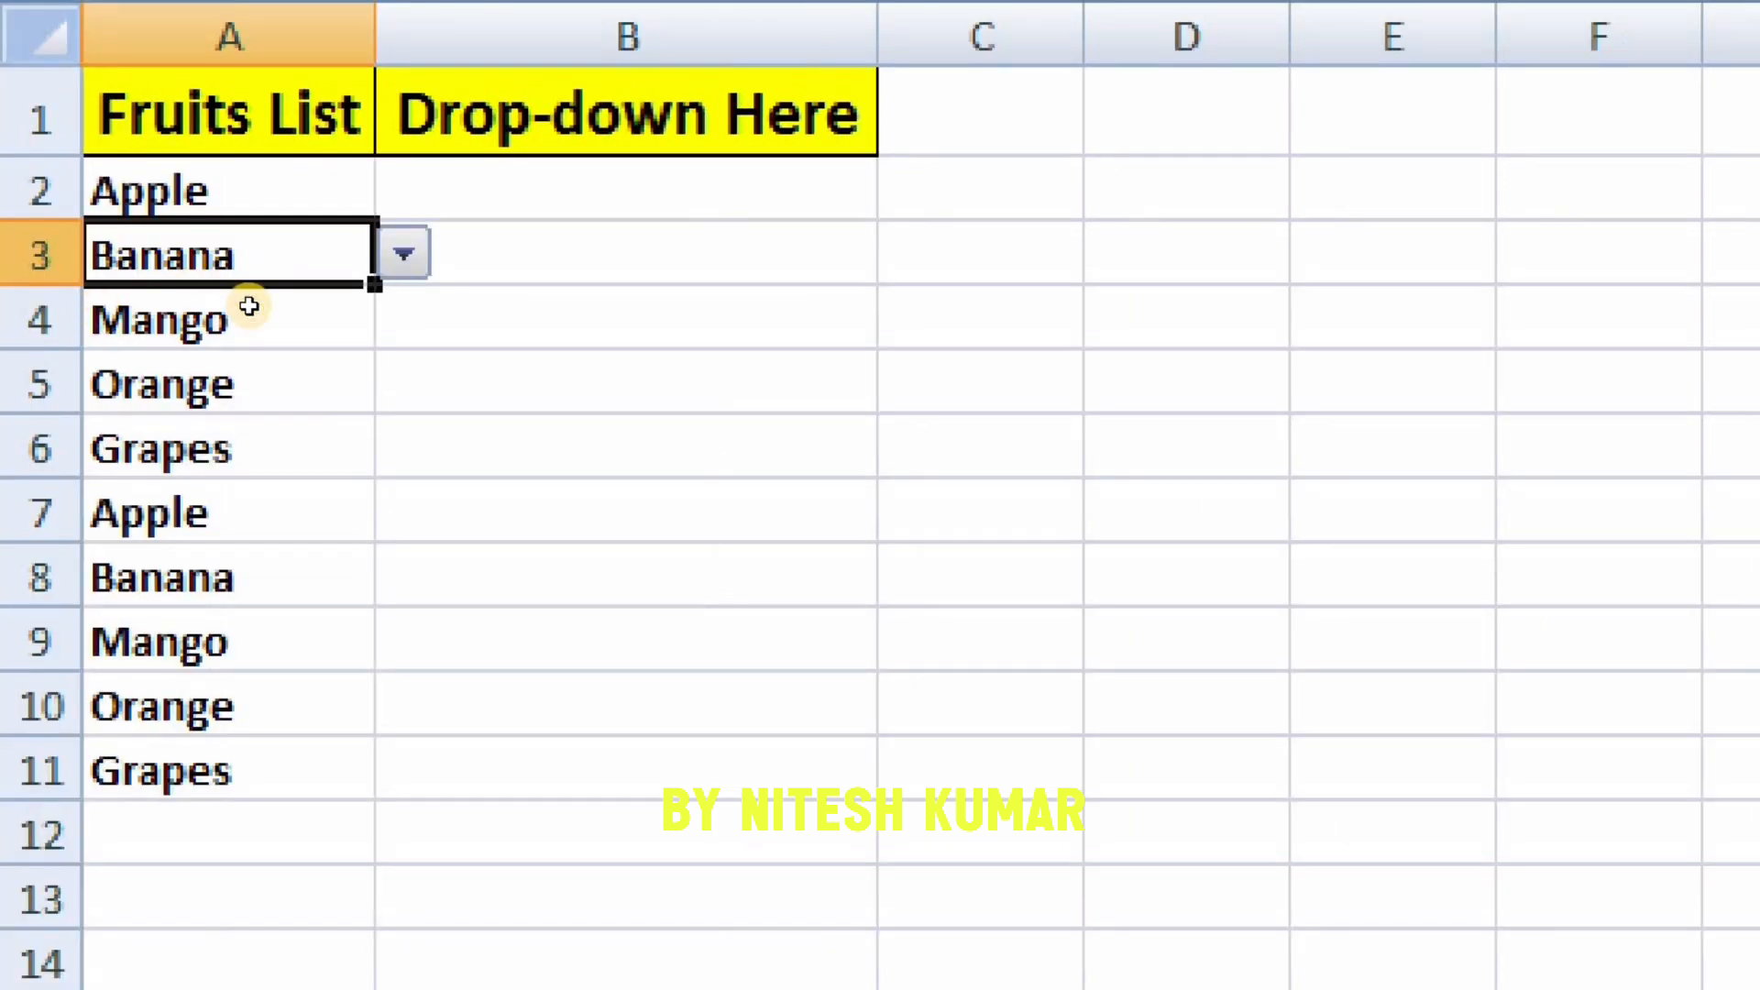
Choose Orange from the drop-down list in cell A3.
key(alt+Down)
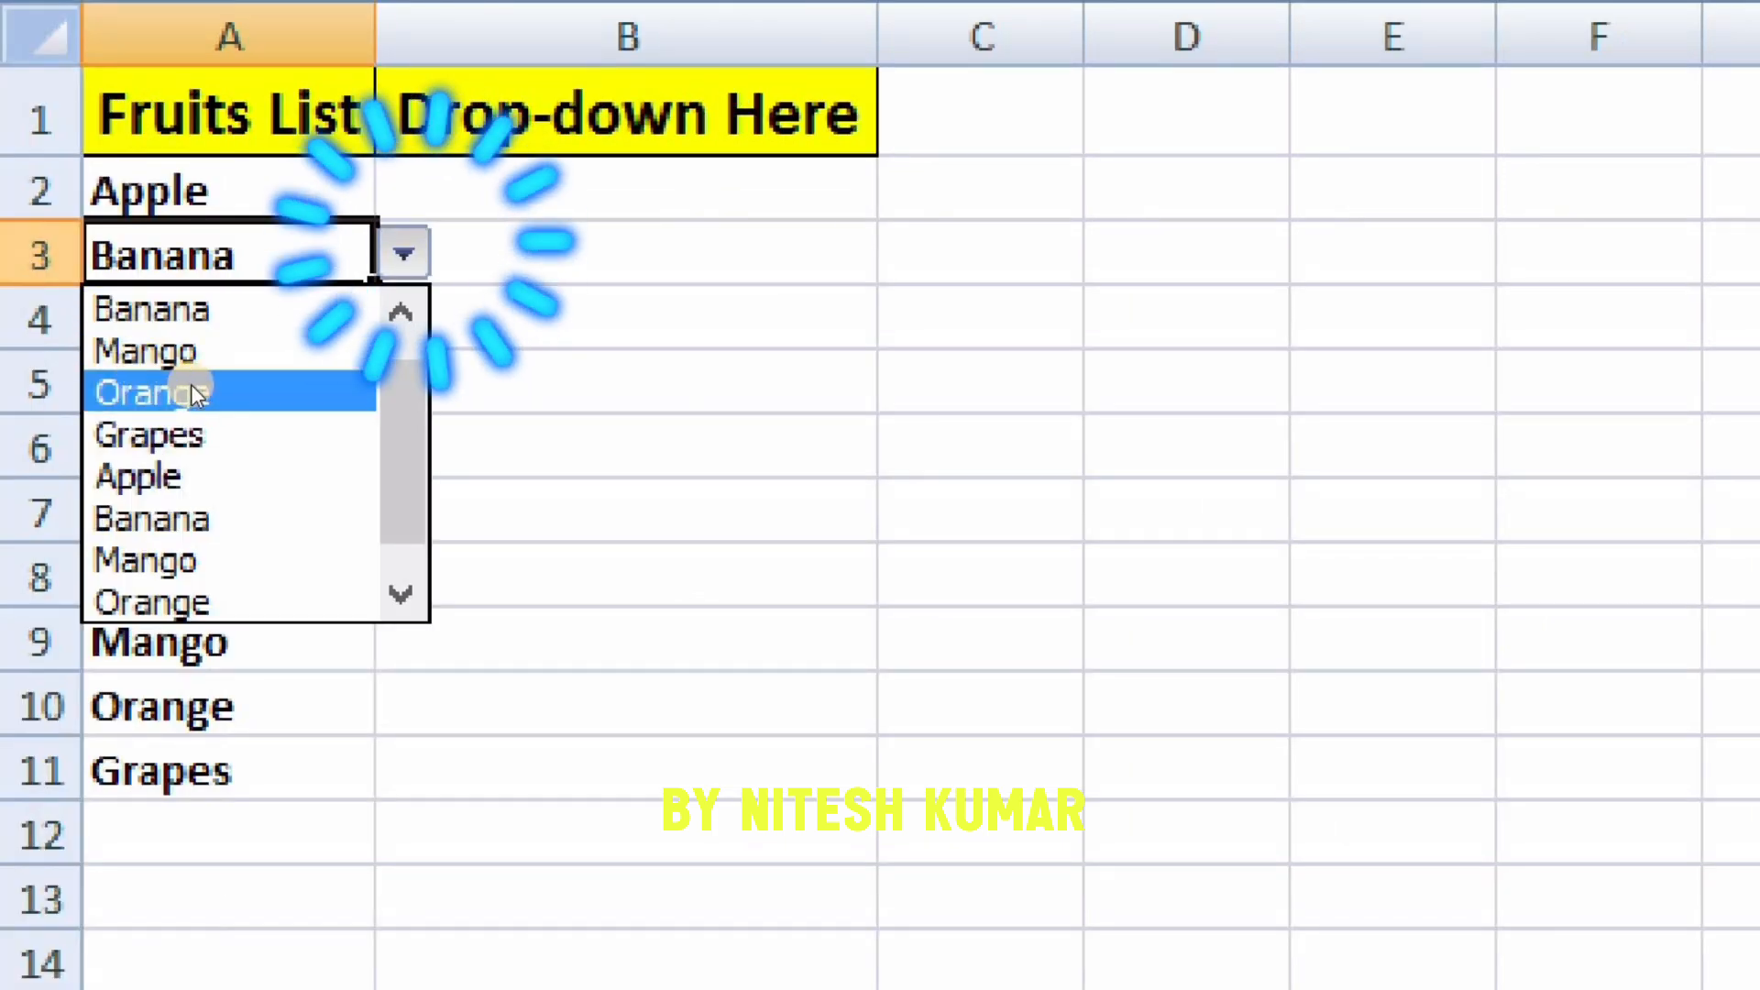
scroll(156, 440, down, 1)
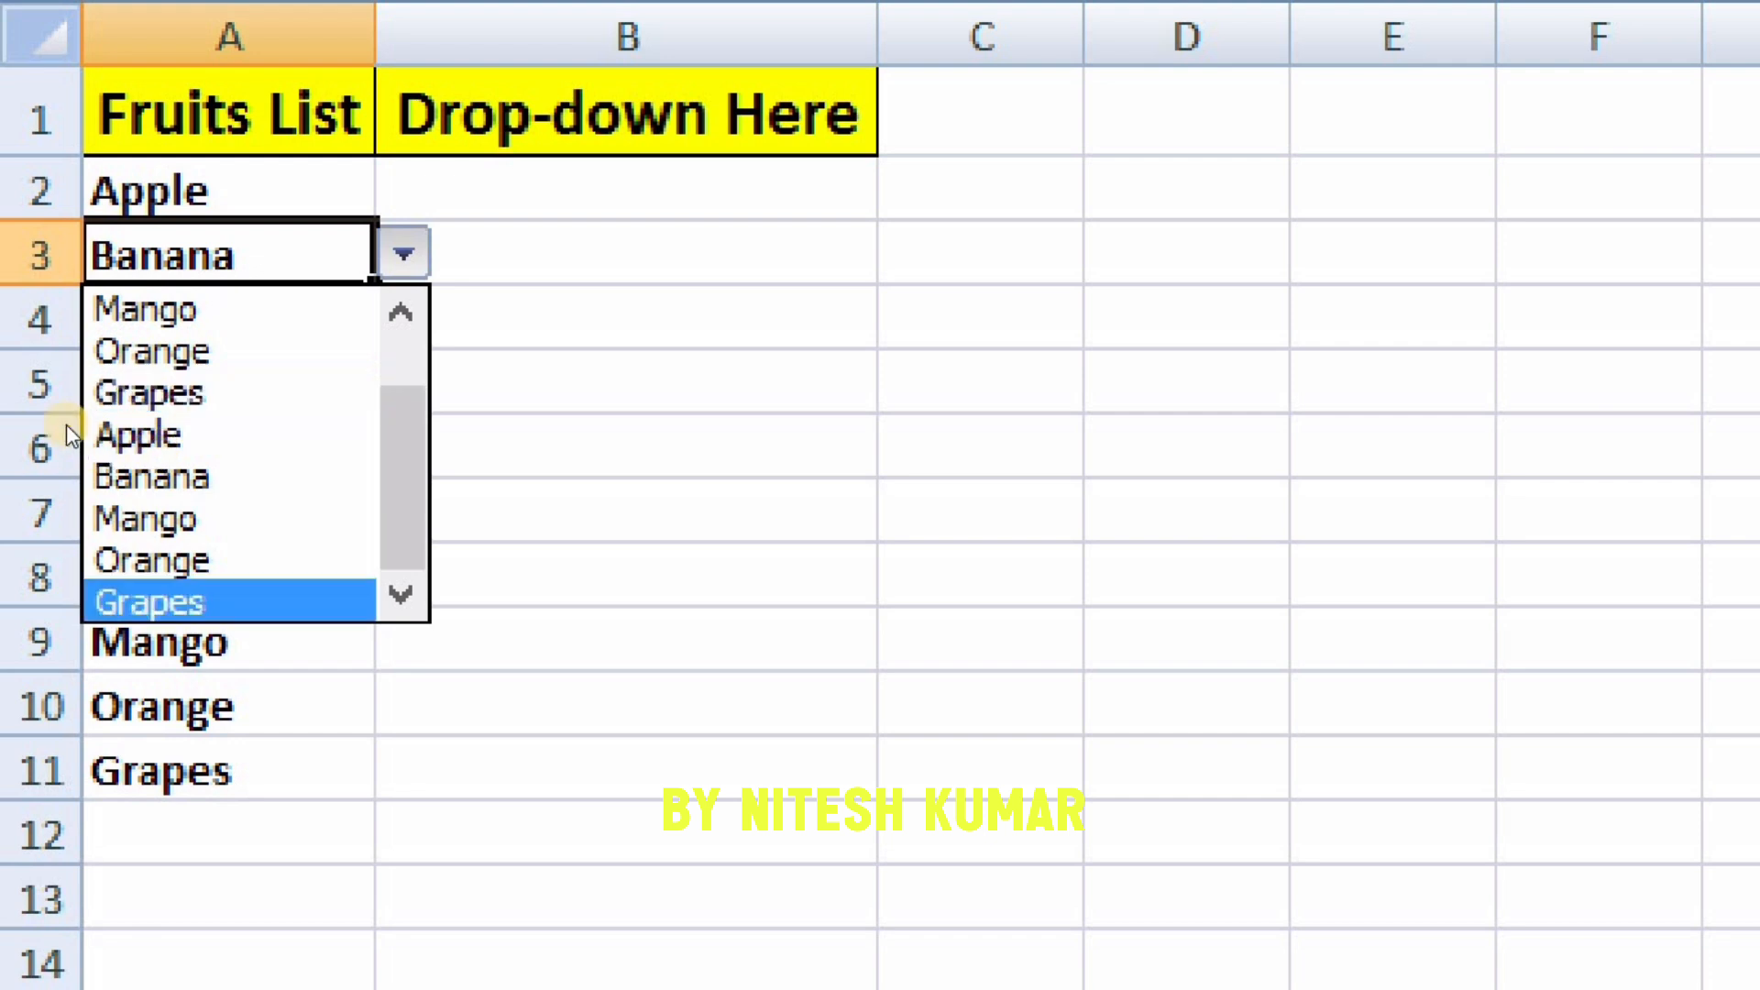
click(74, 360)
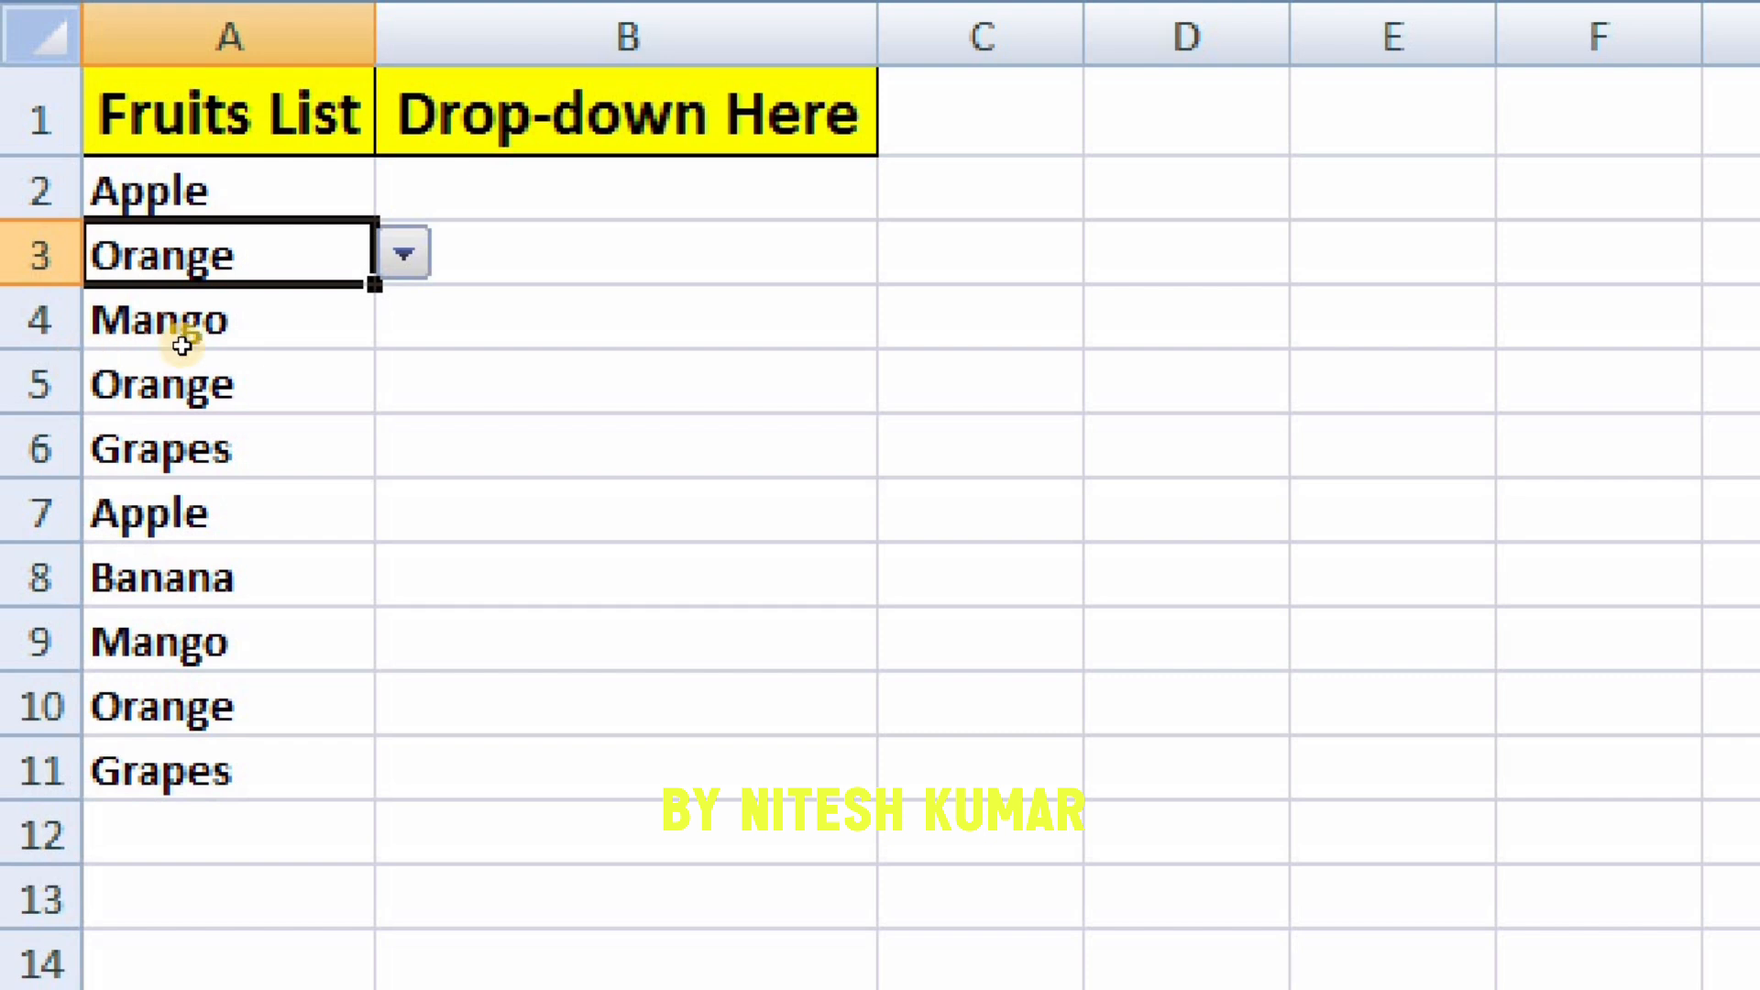
Apply a List validation to cell B3 under Drop-down Here, using the fruits in =$A$2:$A$11 as the source.
key(Right)
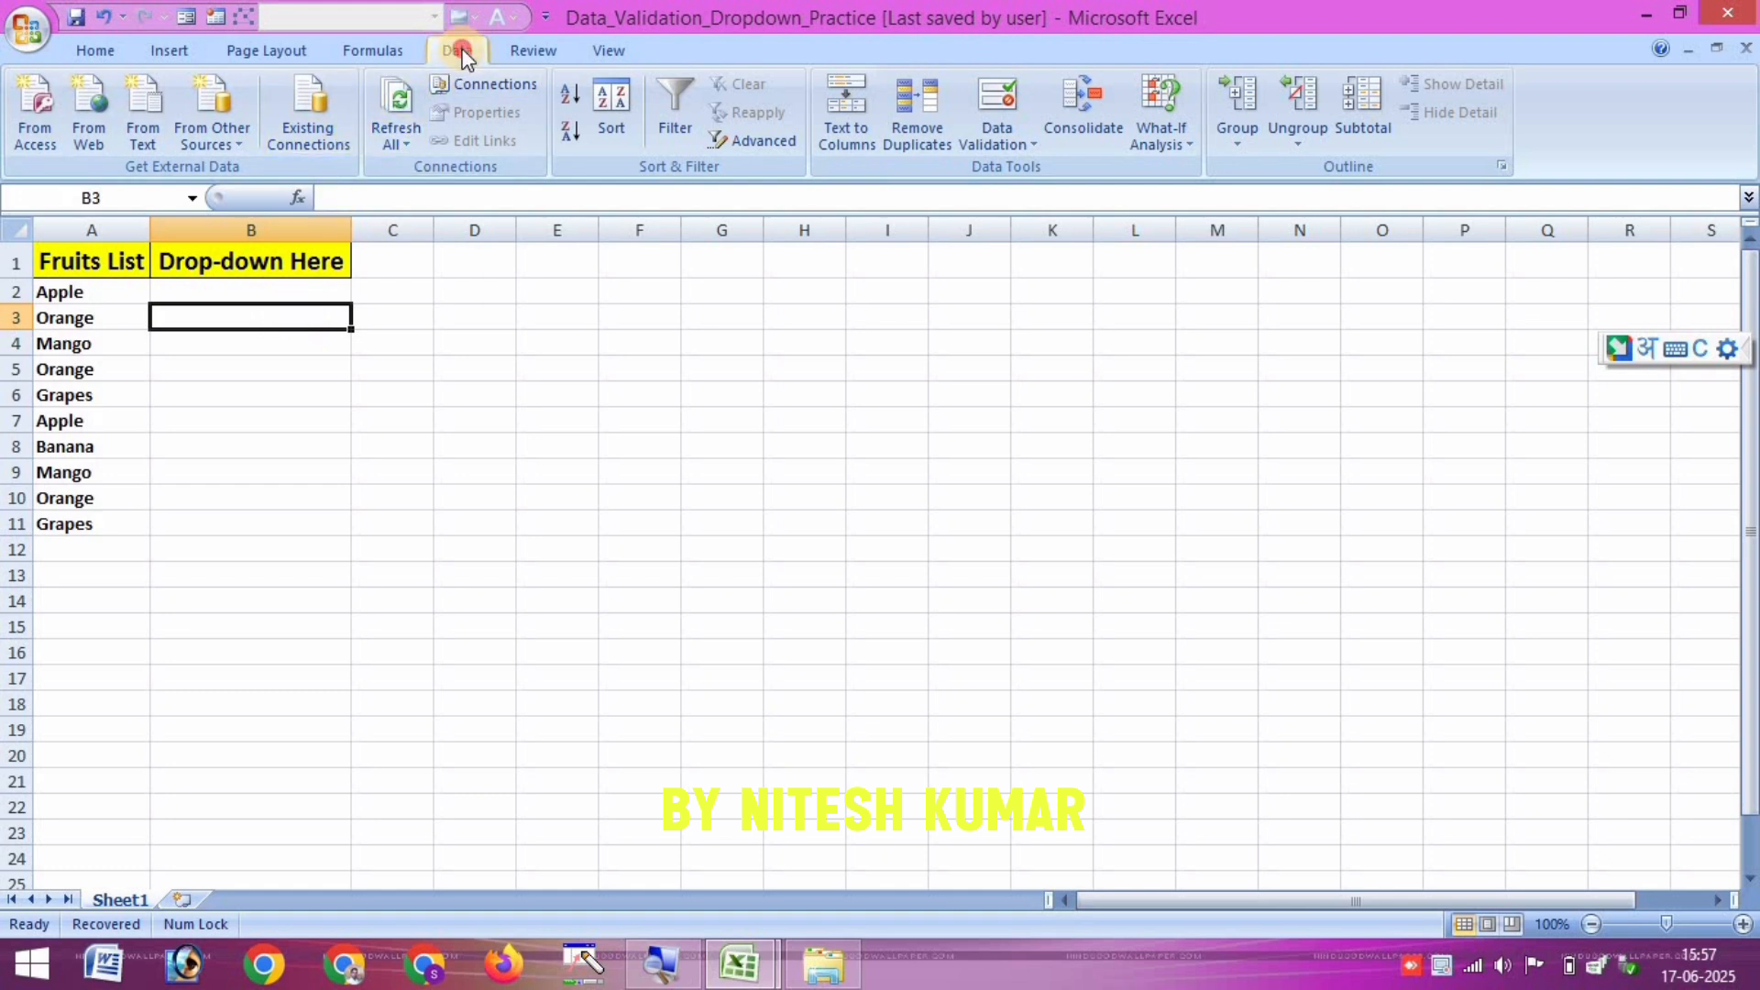
click(990, 108)
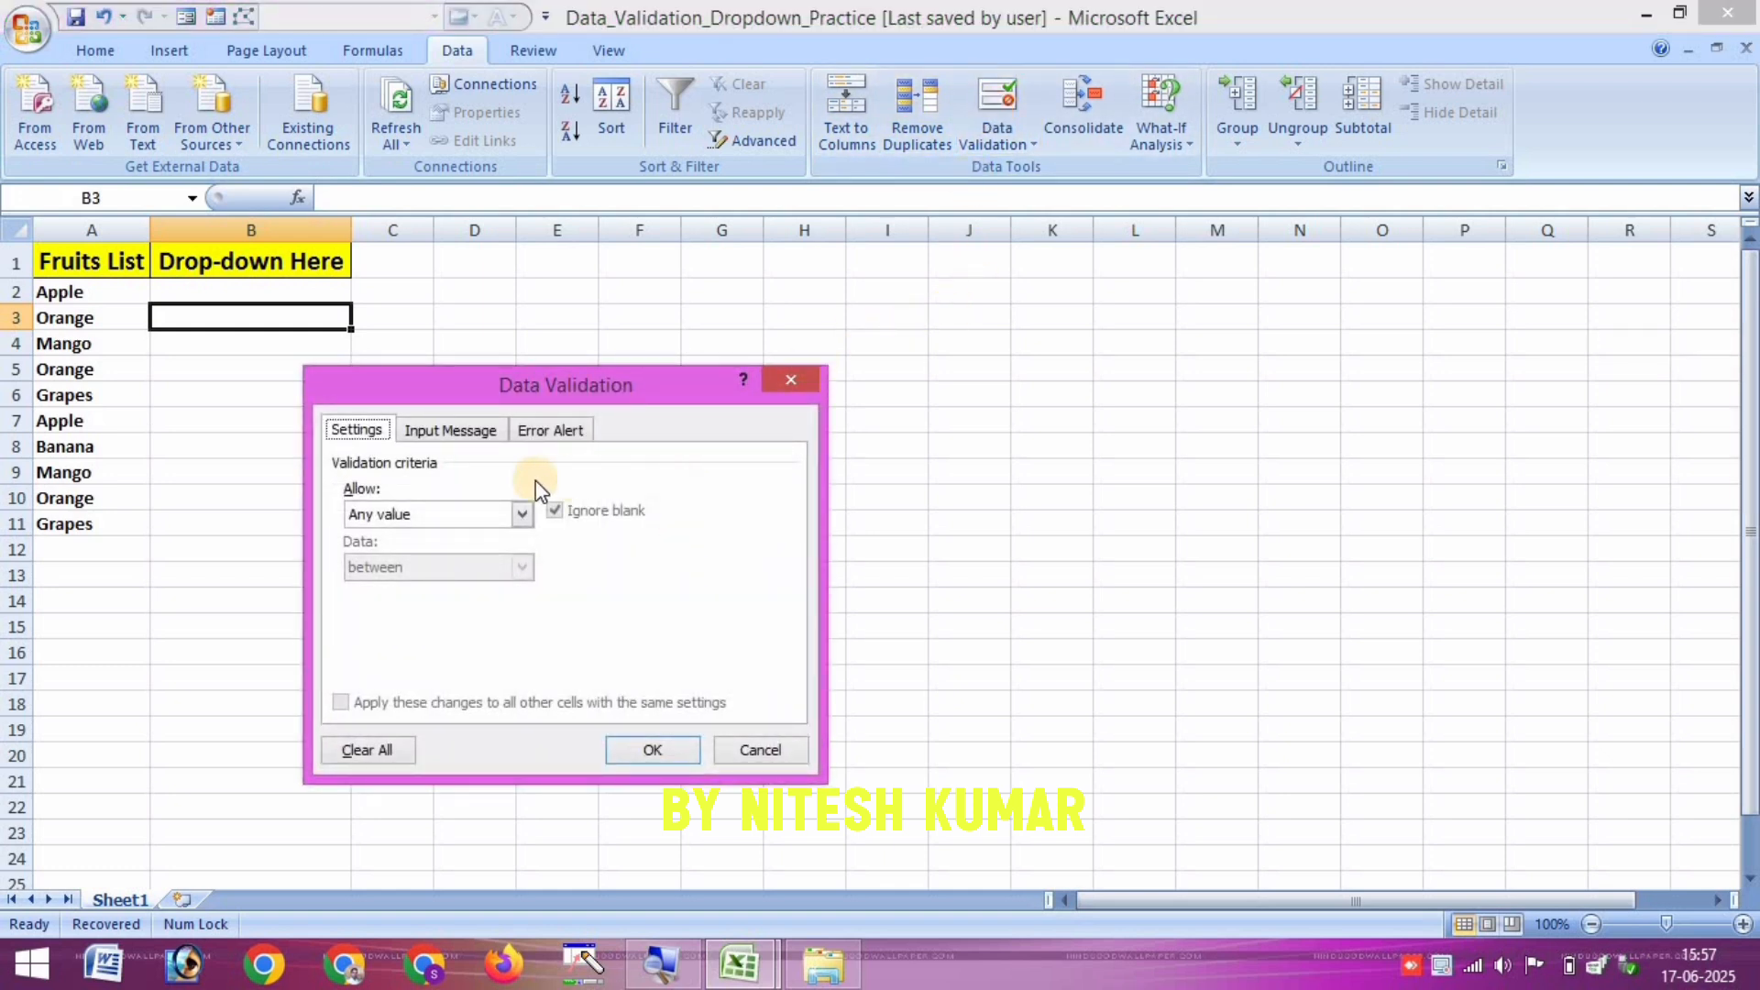
click(519, 515)
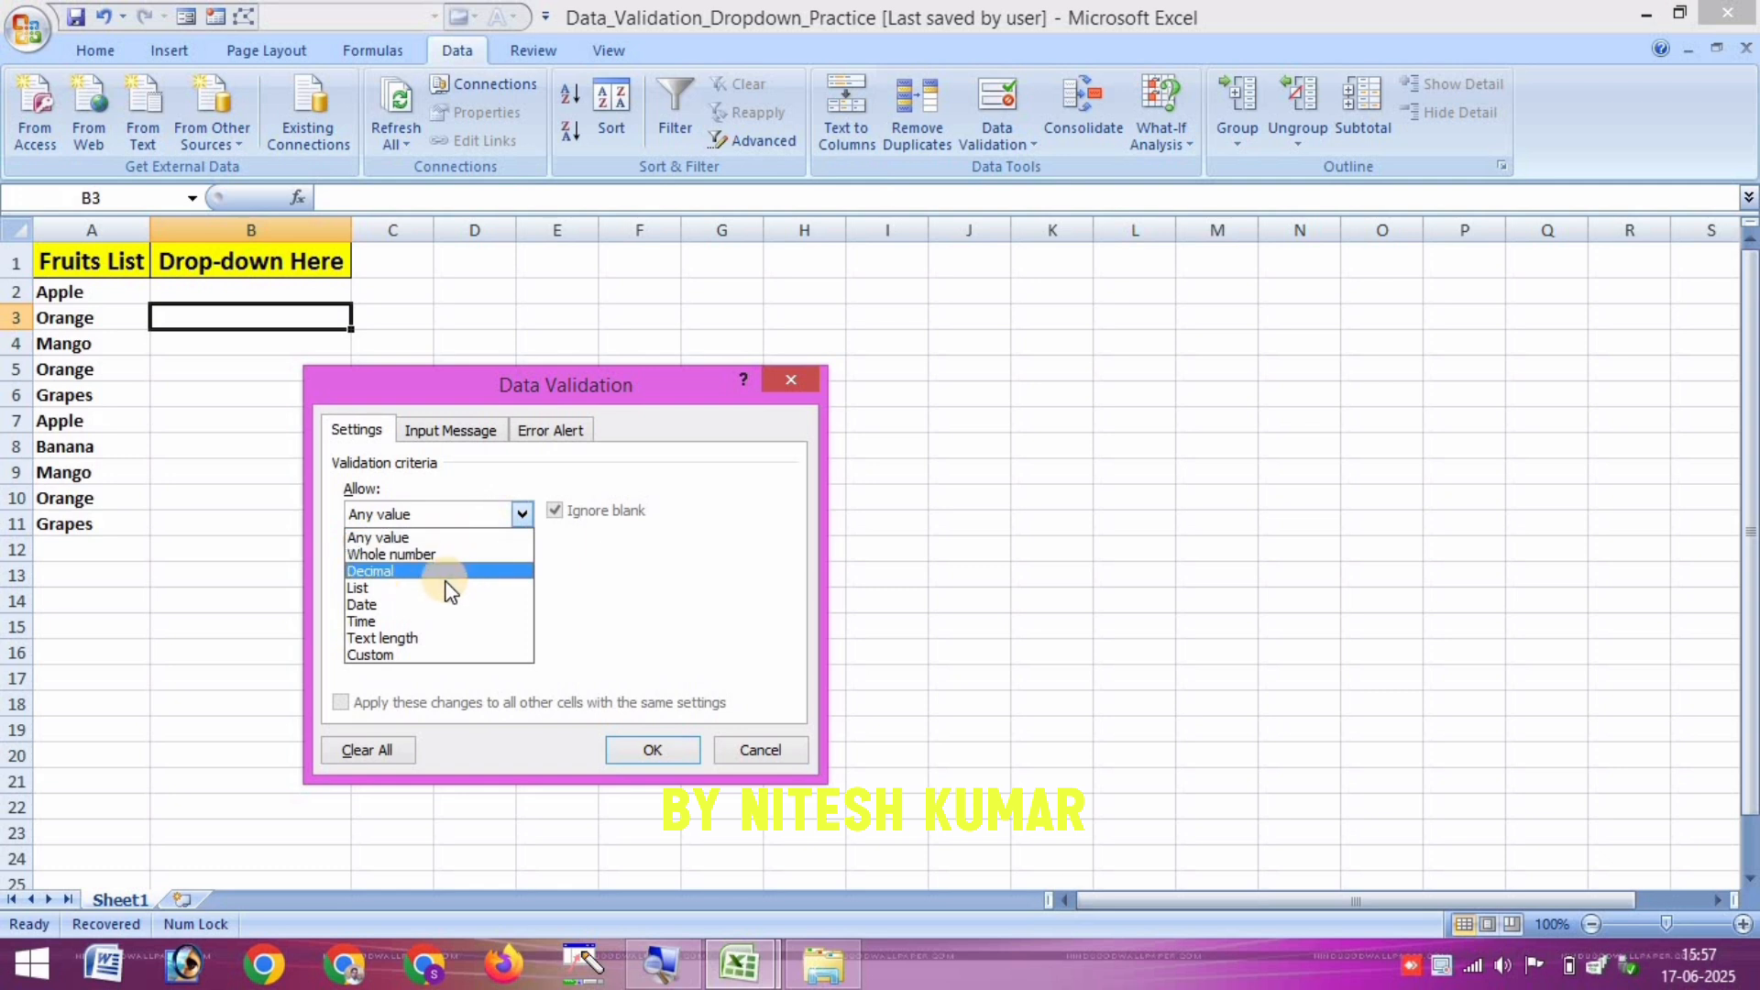
click(446, 586)
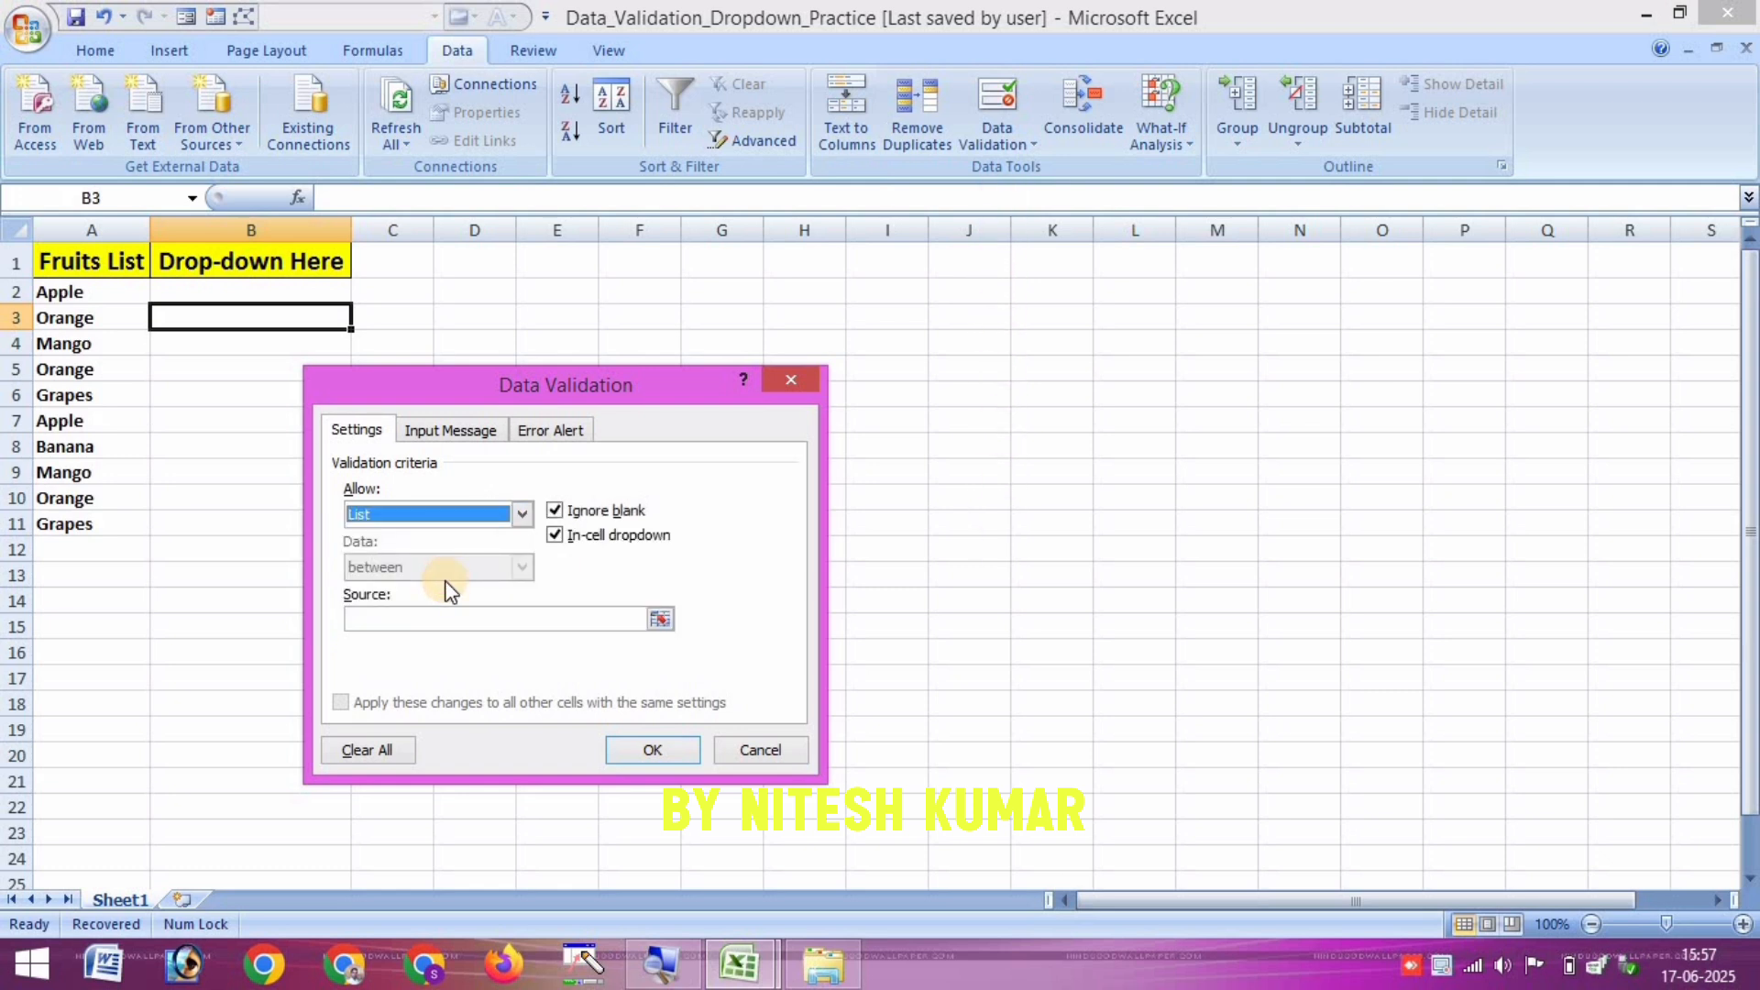
click(475, 620)
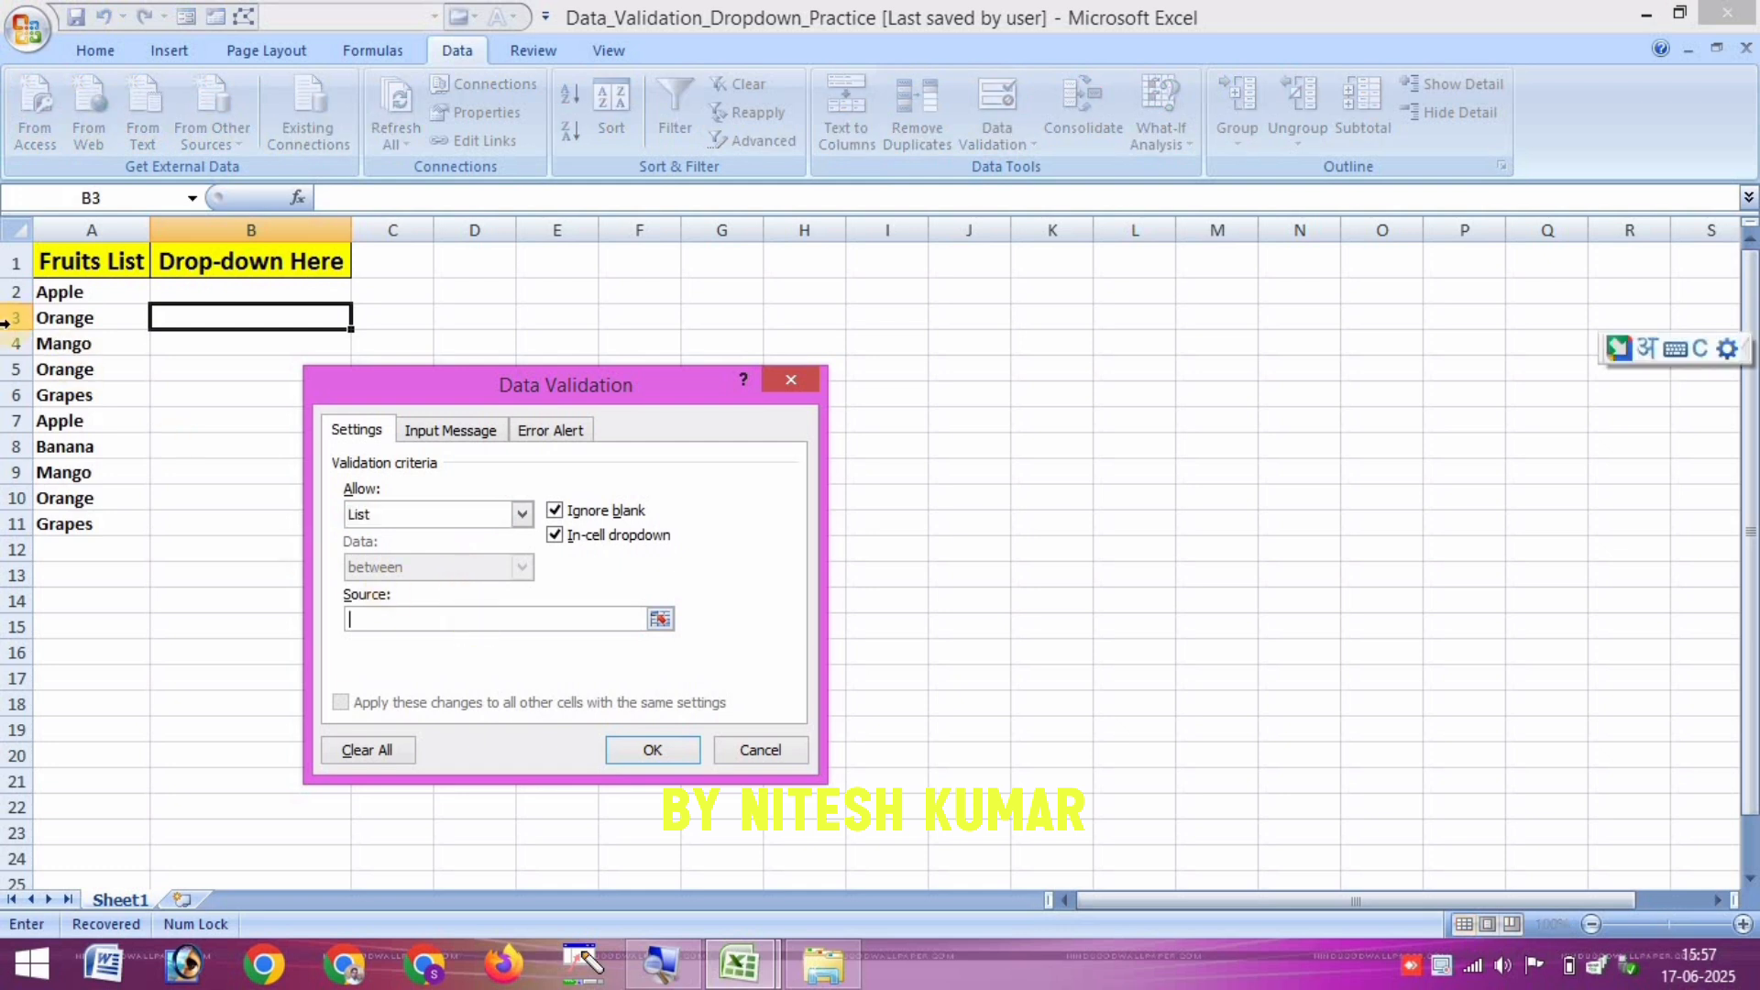
click(92, 291)
drag(80, 359, 79, 515)
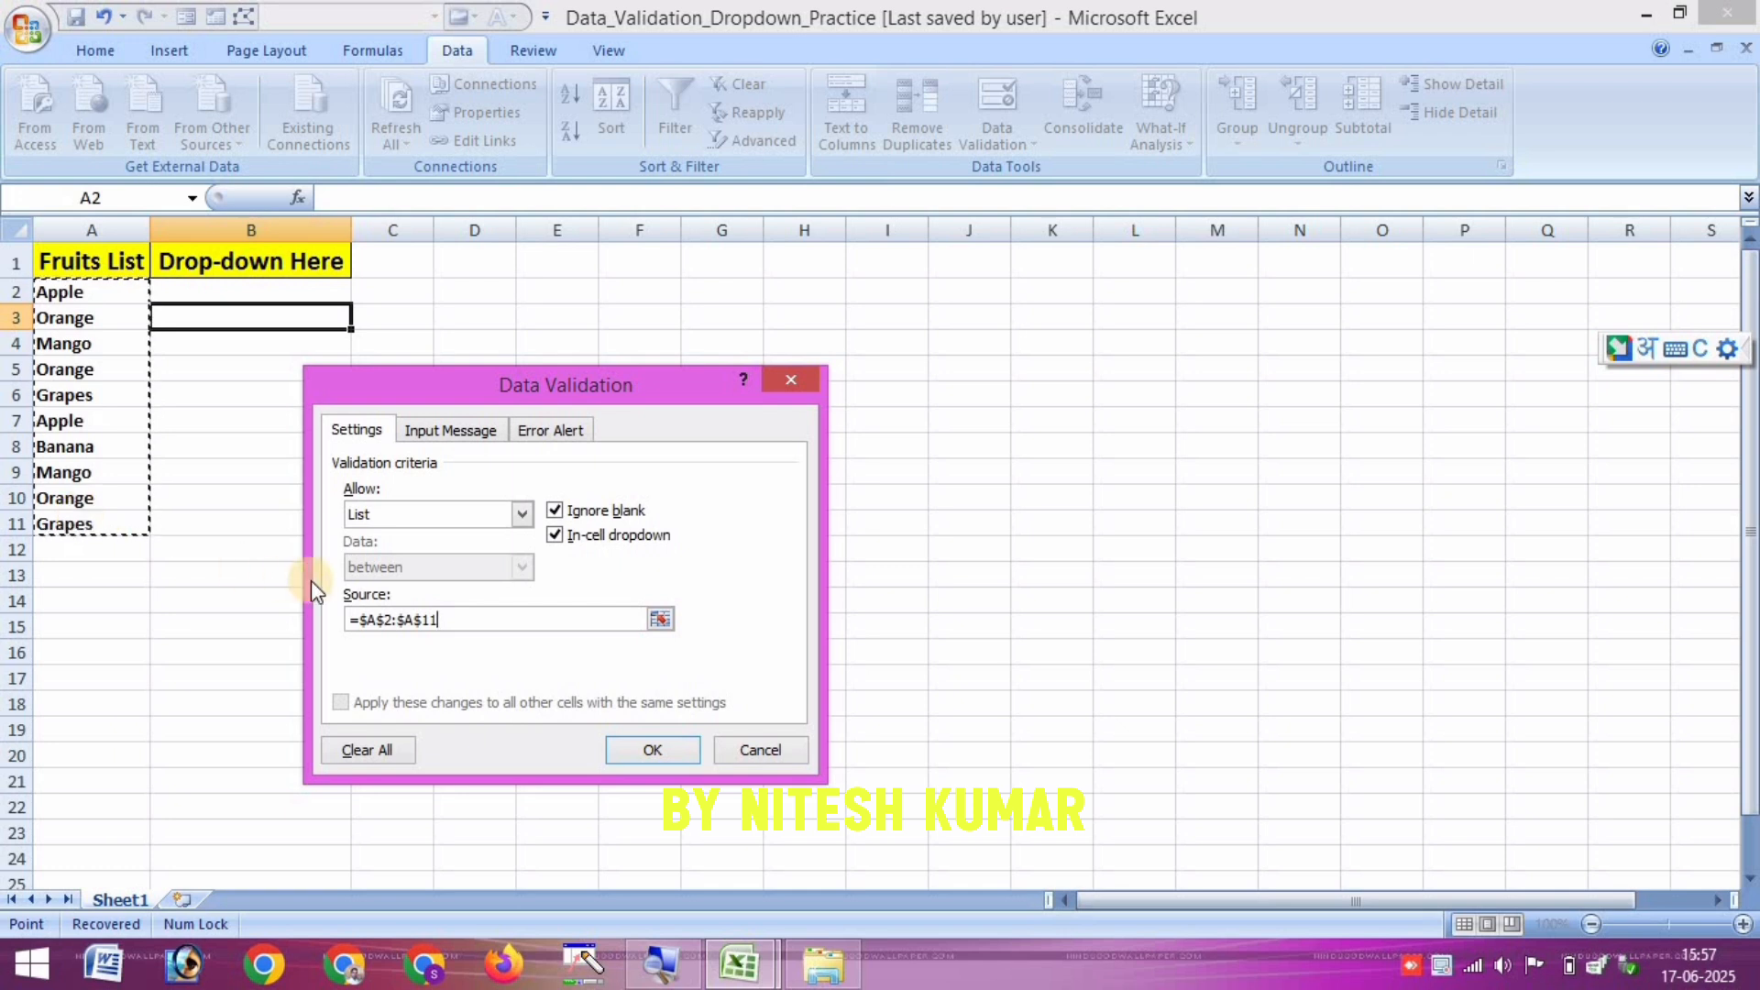
click(659, 759)
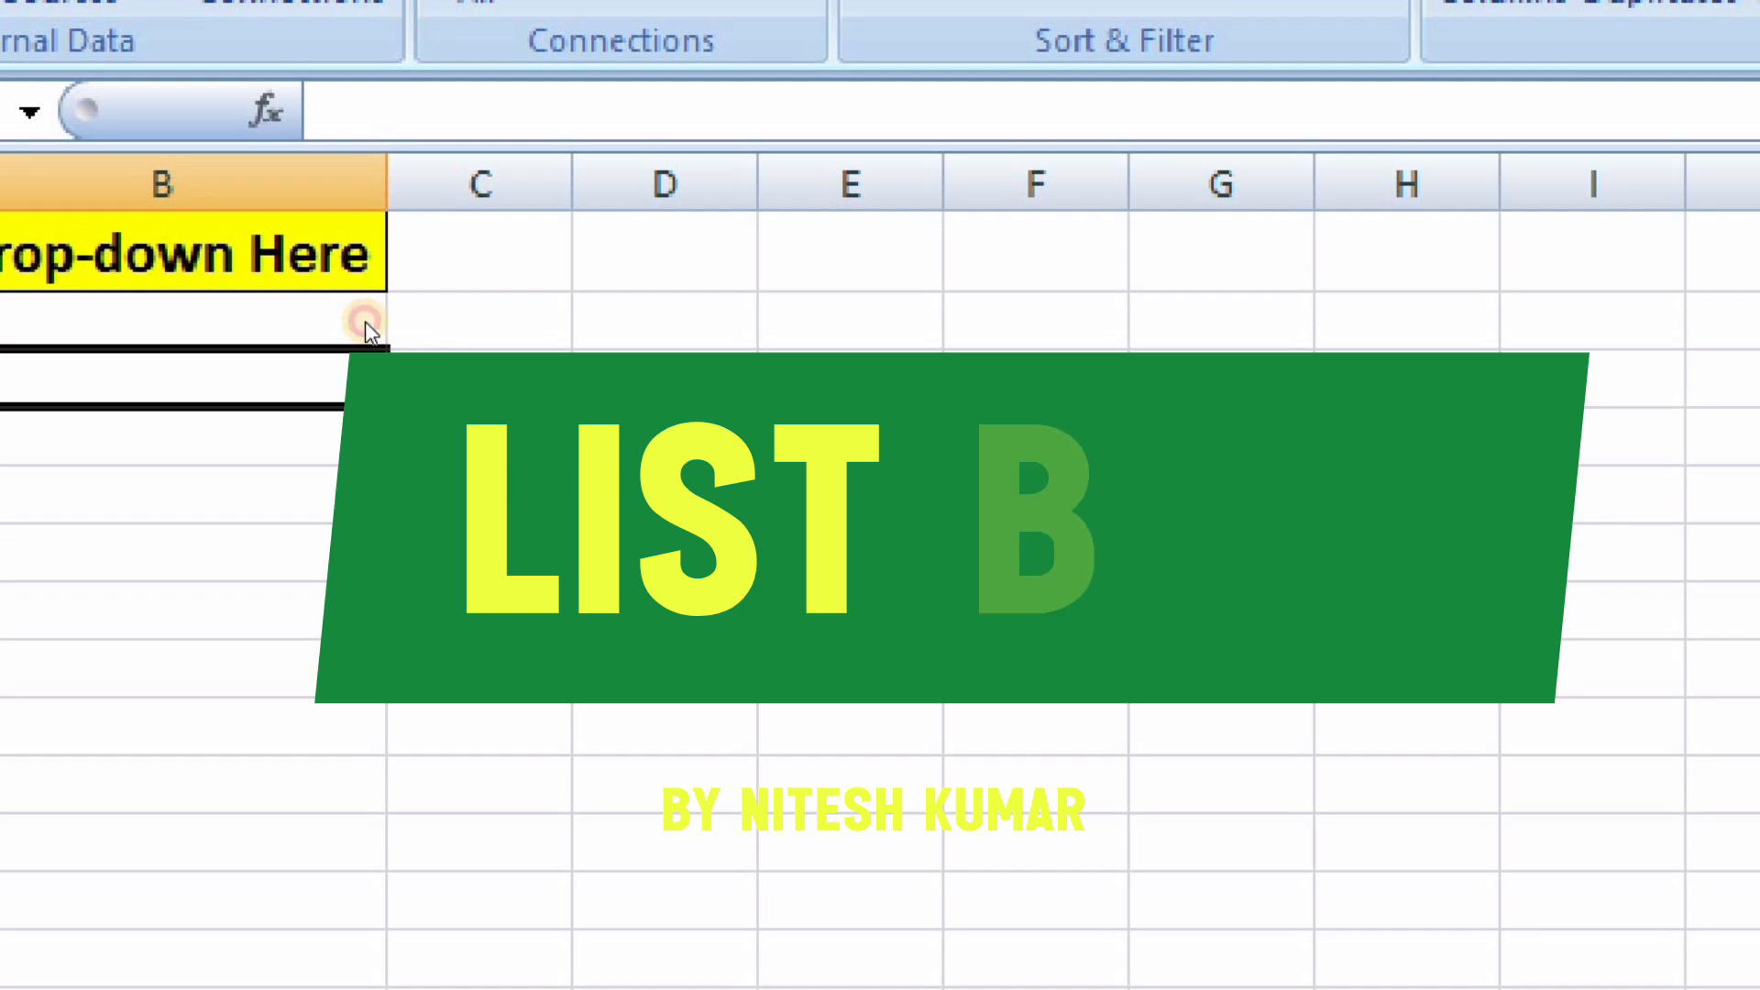
Browse the fruit choices in cell B3's drop-down list and pick Orange.
click(365, 321)
key(Down)
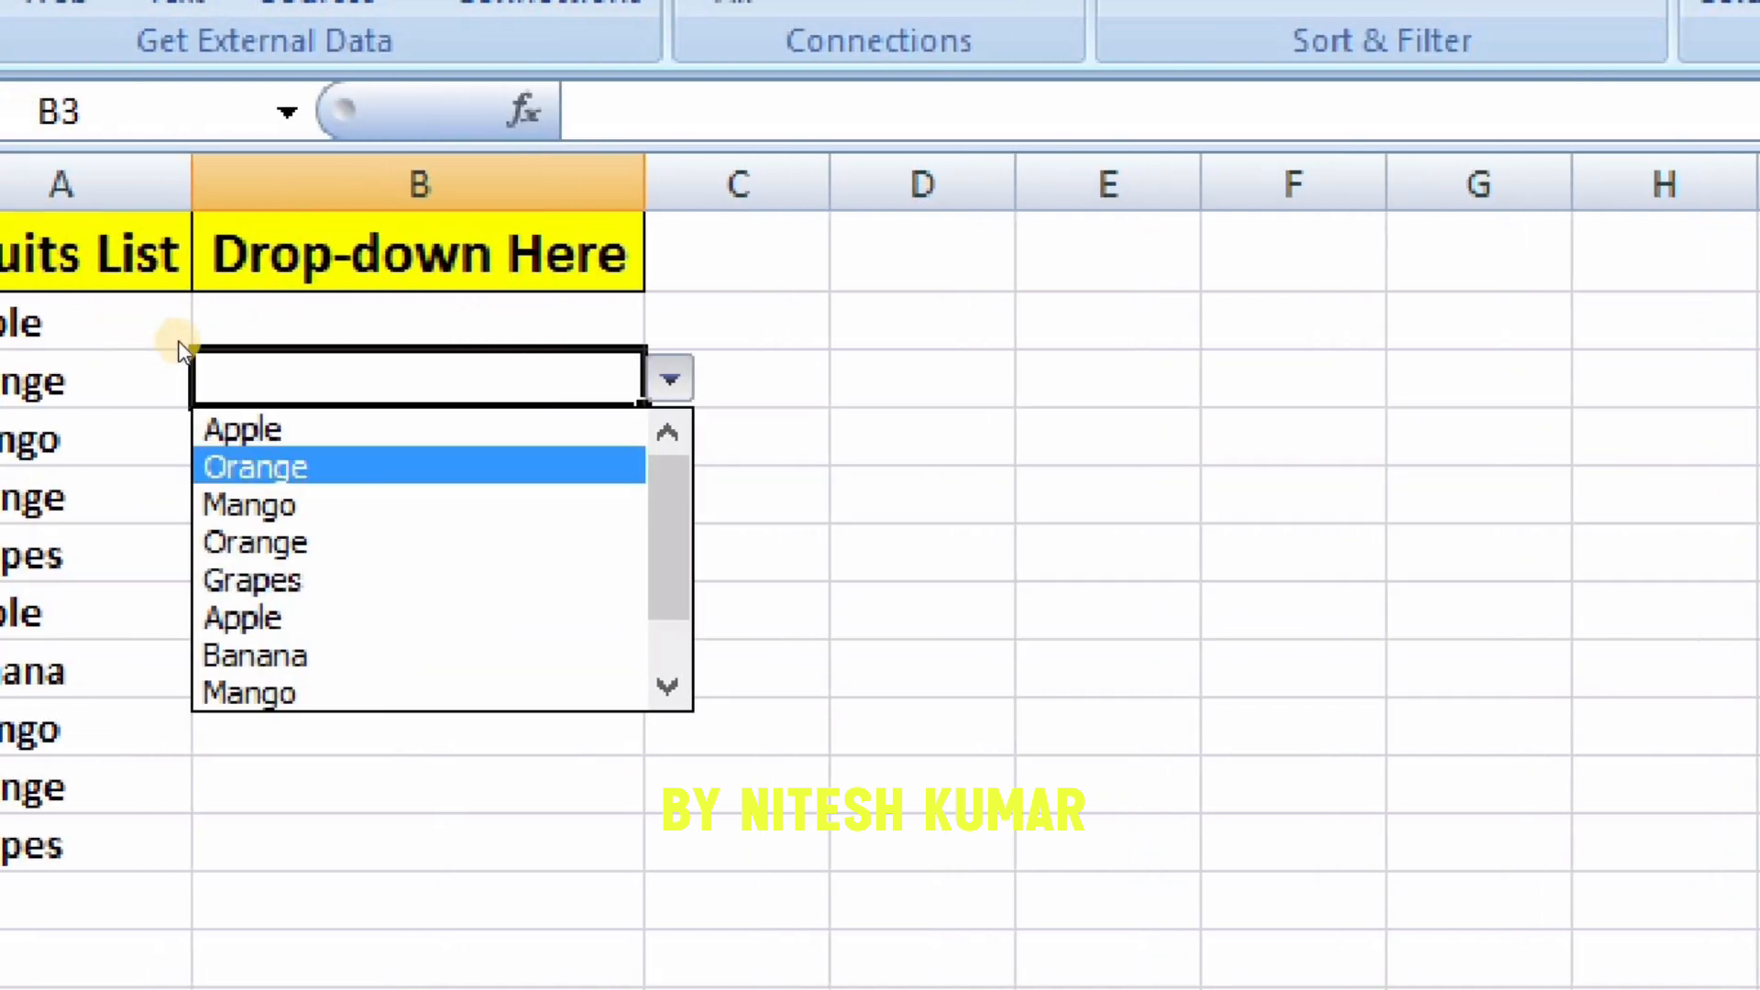
key(Up)
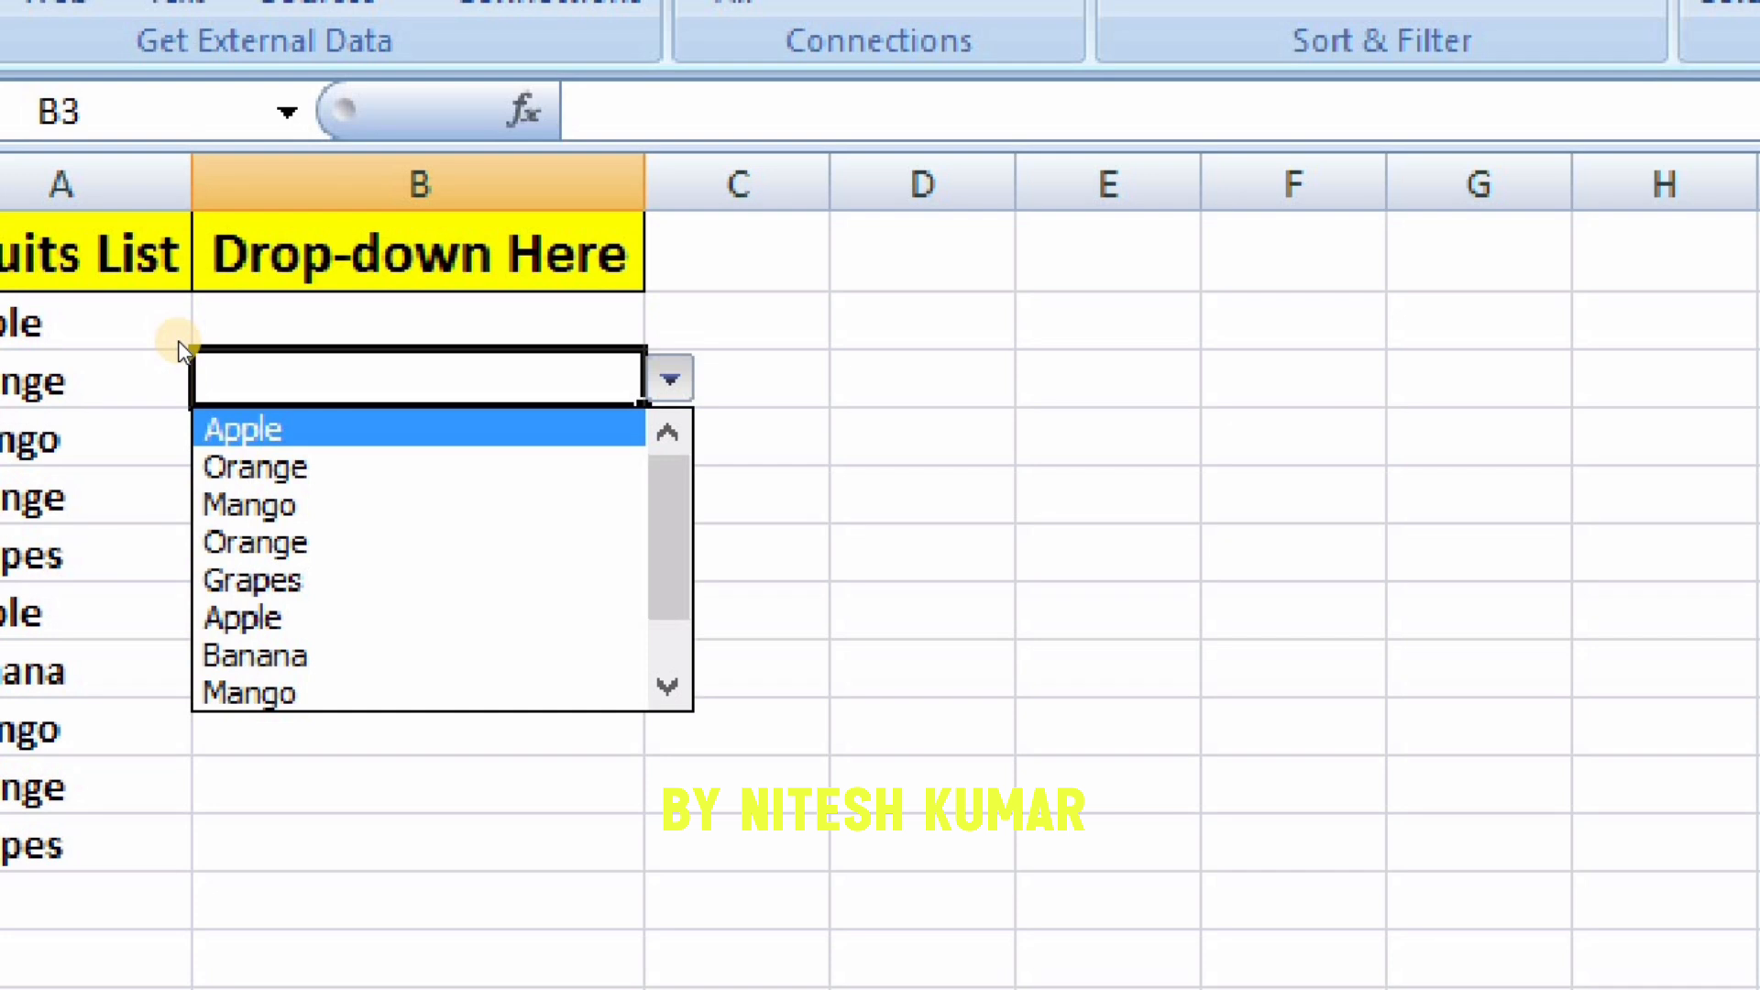
key(Down)
key(Down)
key(Down)
key(Down)
key(Down)
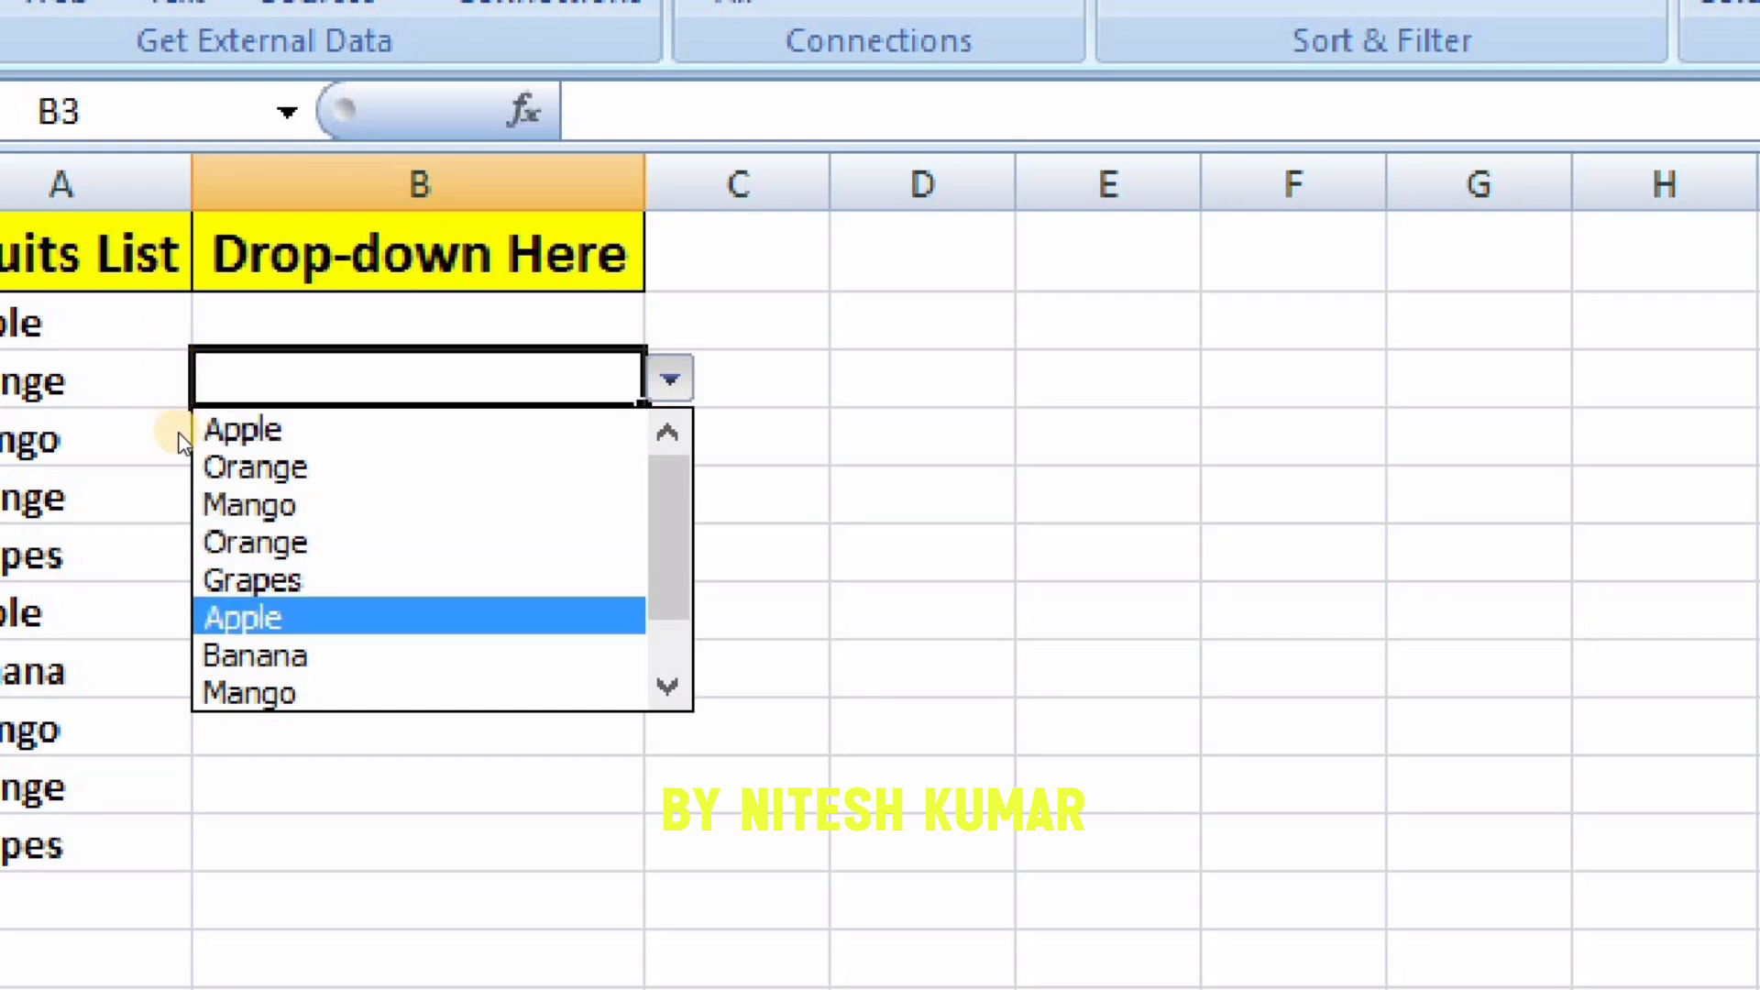
key(Up)
key(Up)
key(Return)
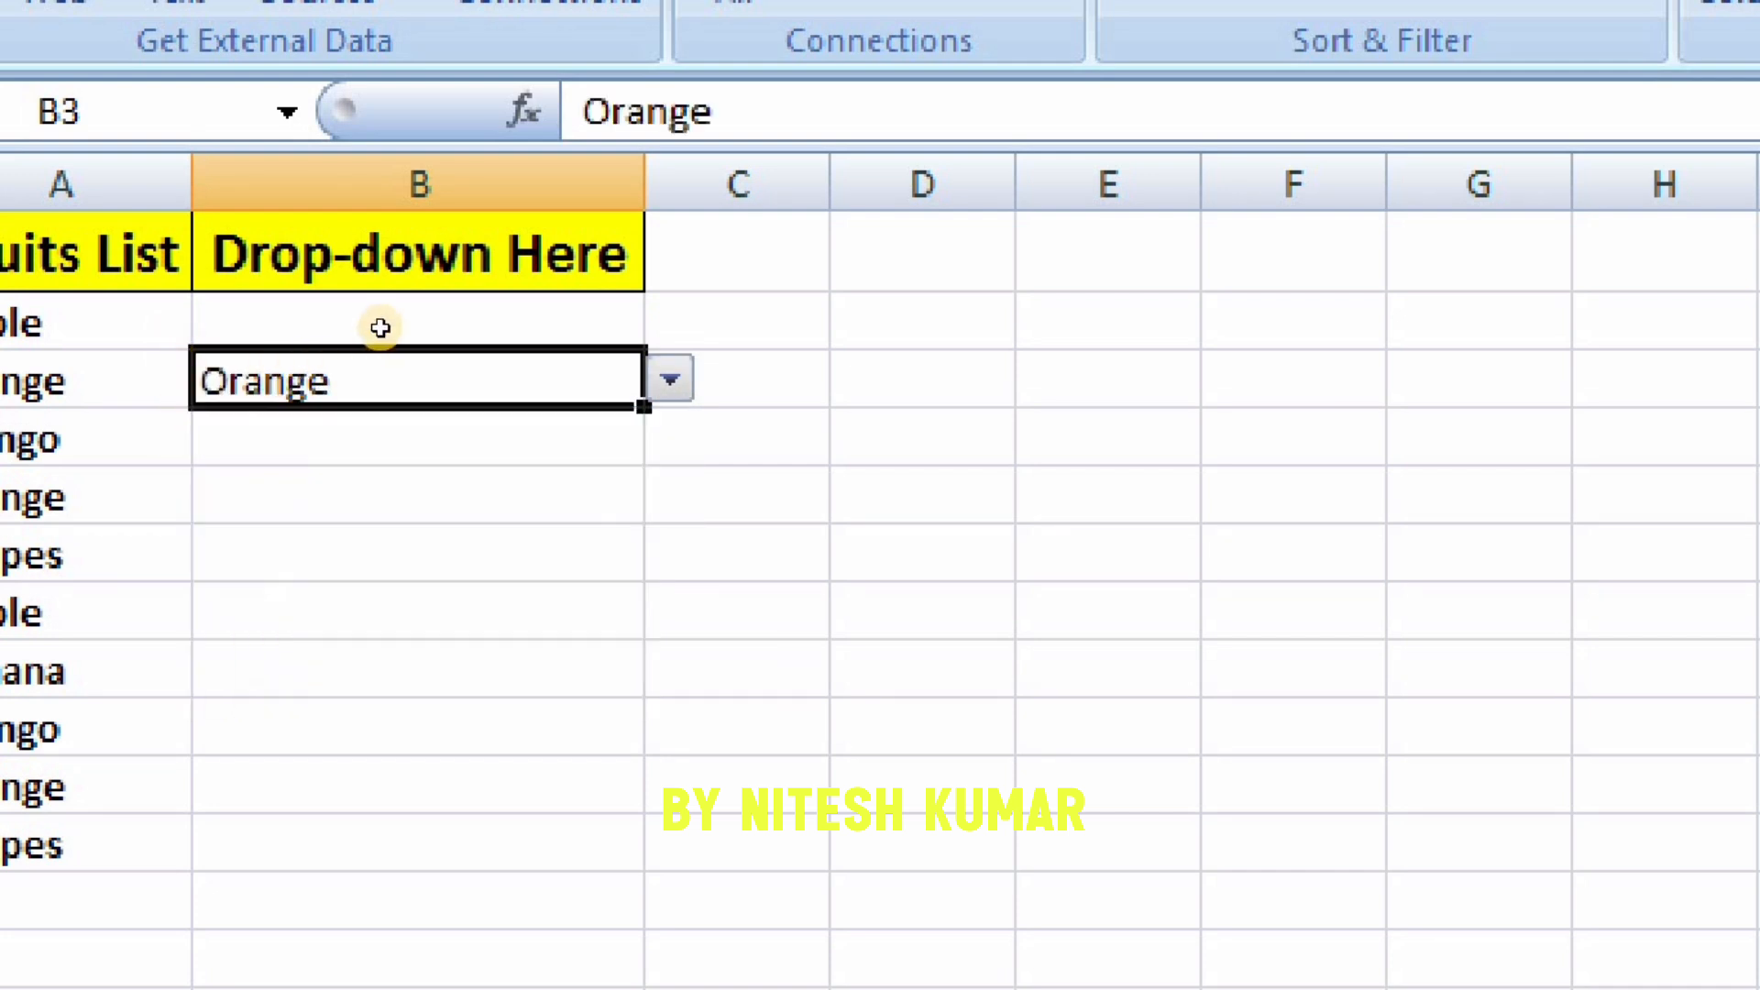
Set cell B3 to Banana from its drop-down list.
click(670, 378)
drag(669, 623, 669, 660)
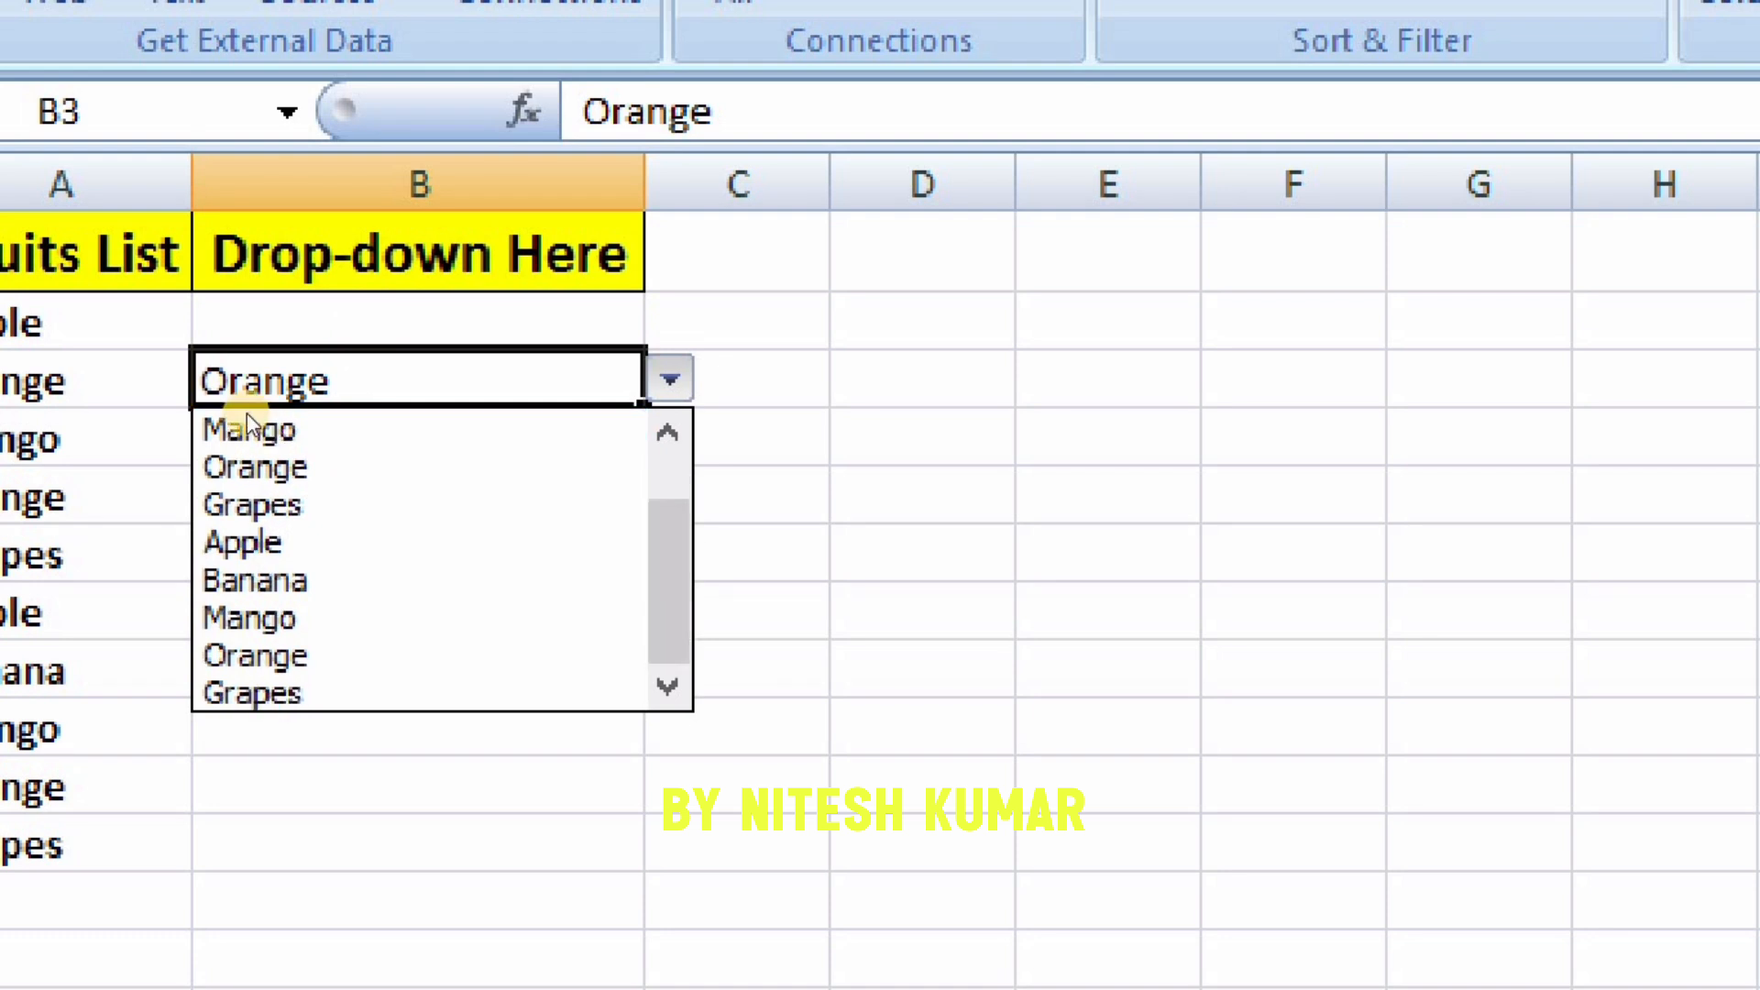
key(Return)
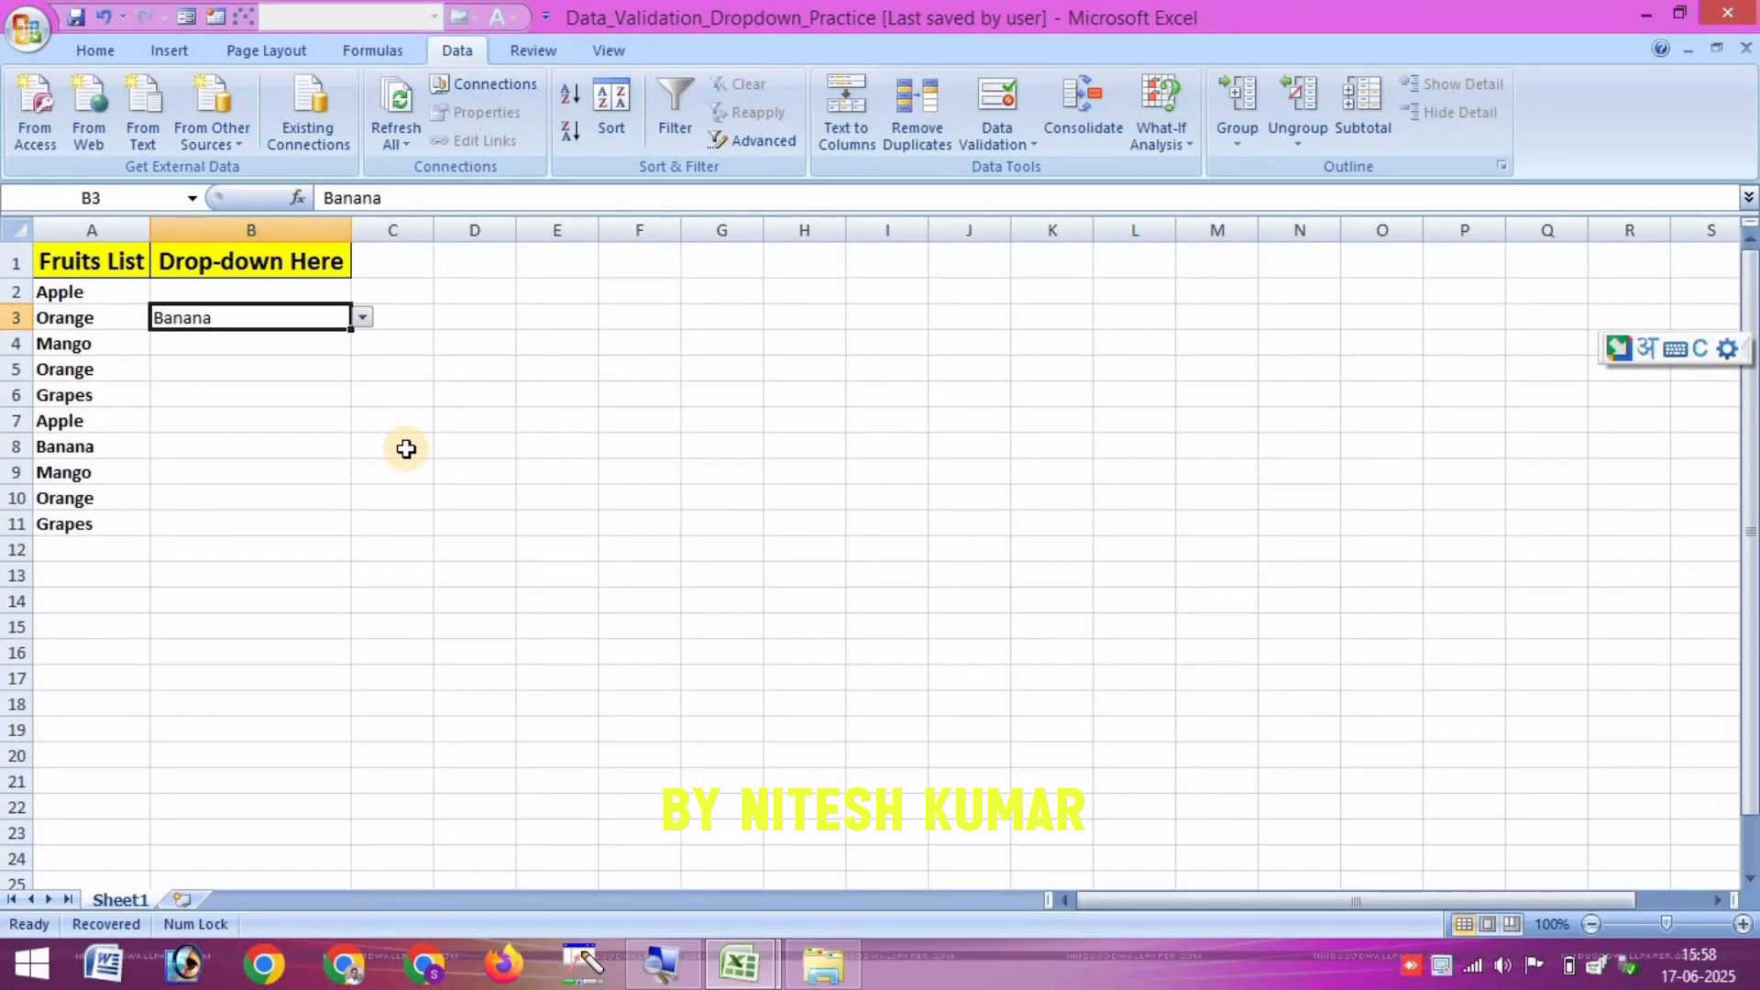
In the lookup formula workbook, apply a List validation to cell H5 using the employee names in =$C$3:$C$17 as the source.
click(733, 961)
click(883, 830)
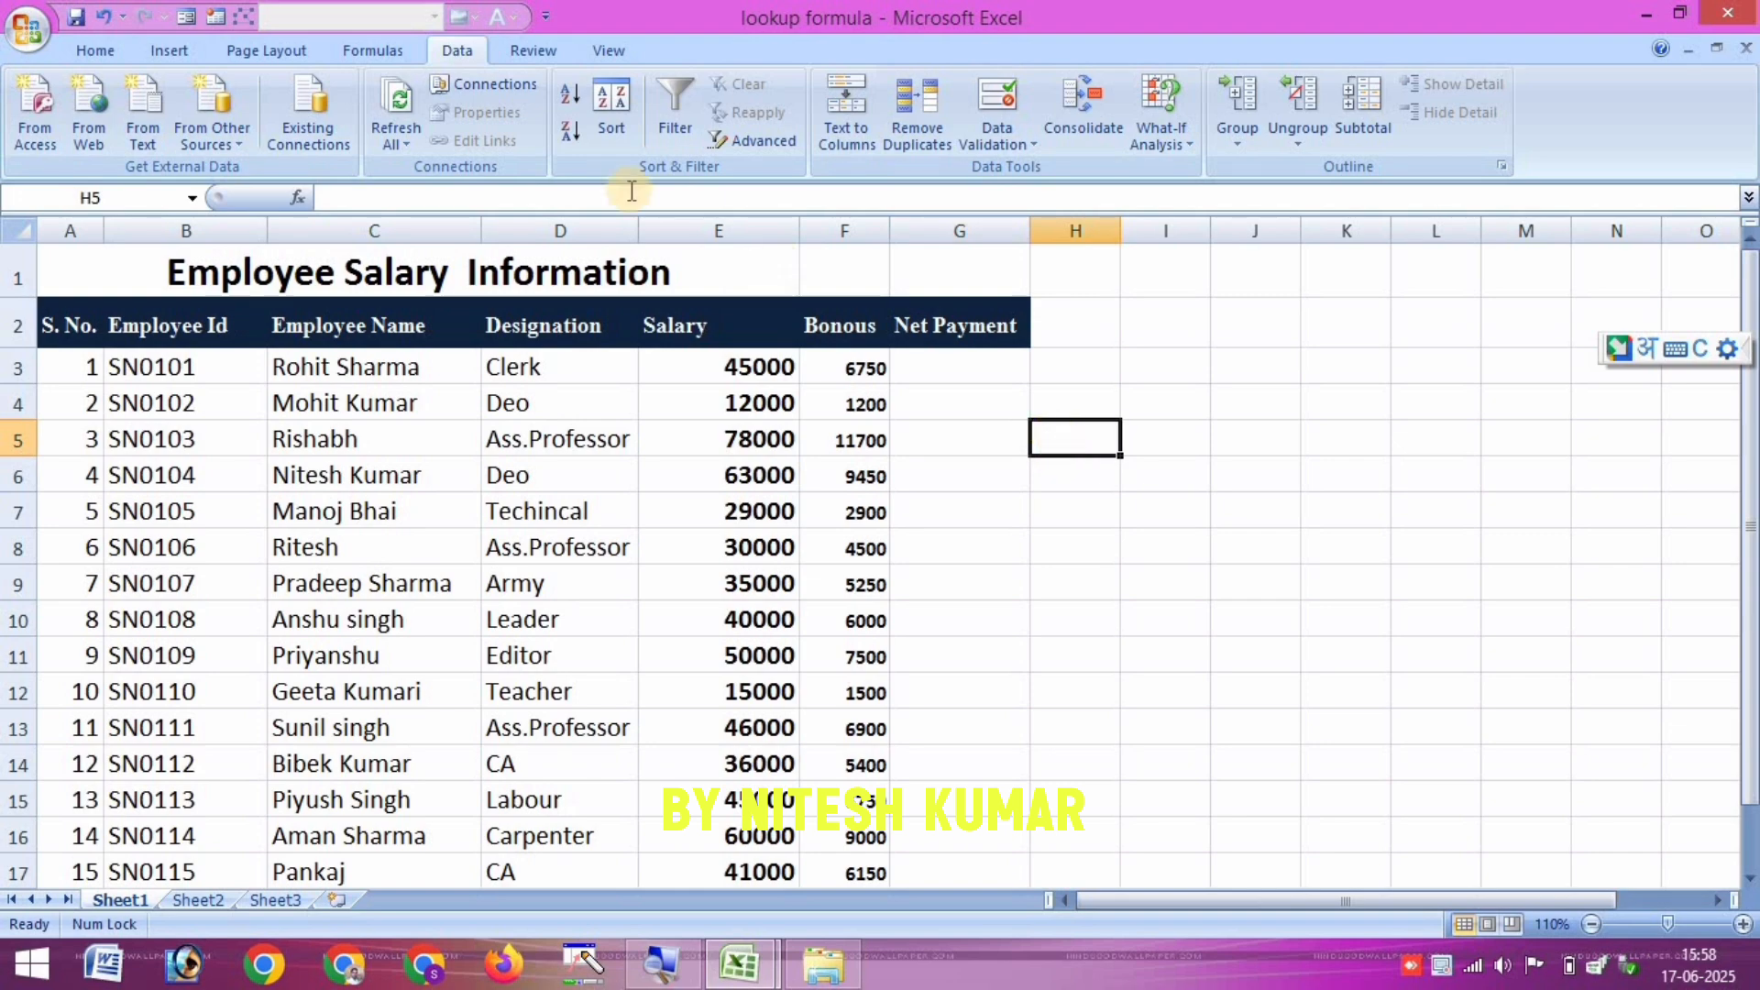
click(466, 50)
click(979, 133)
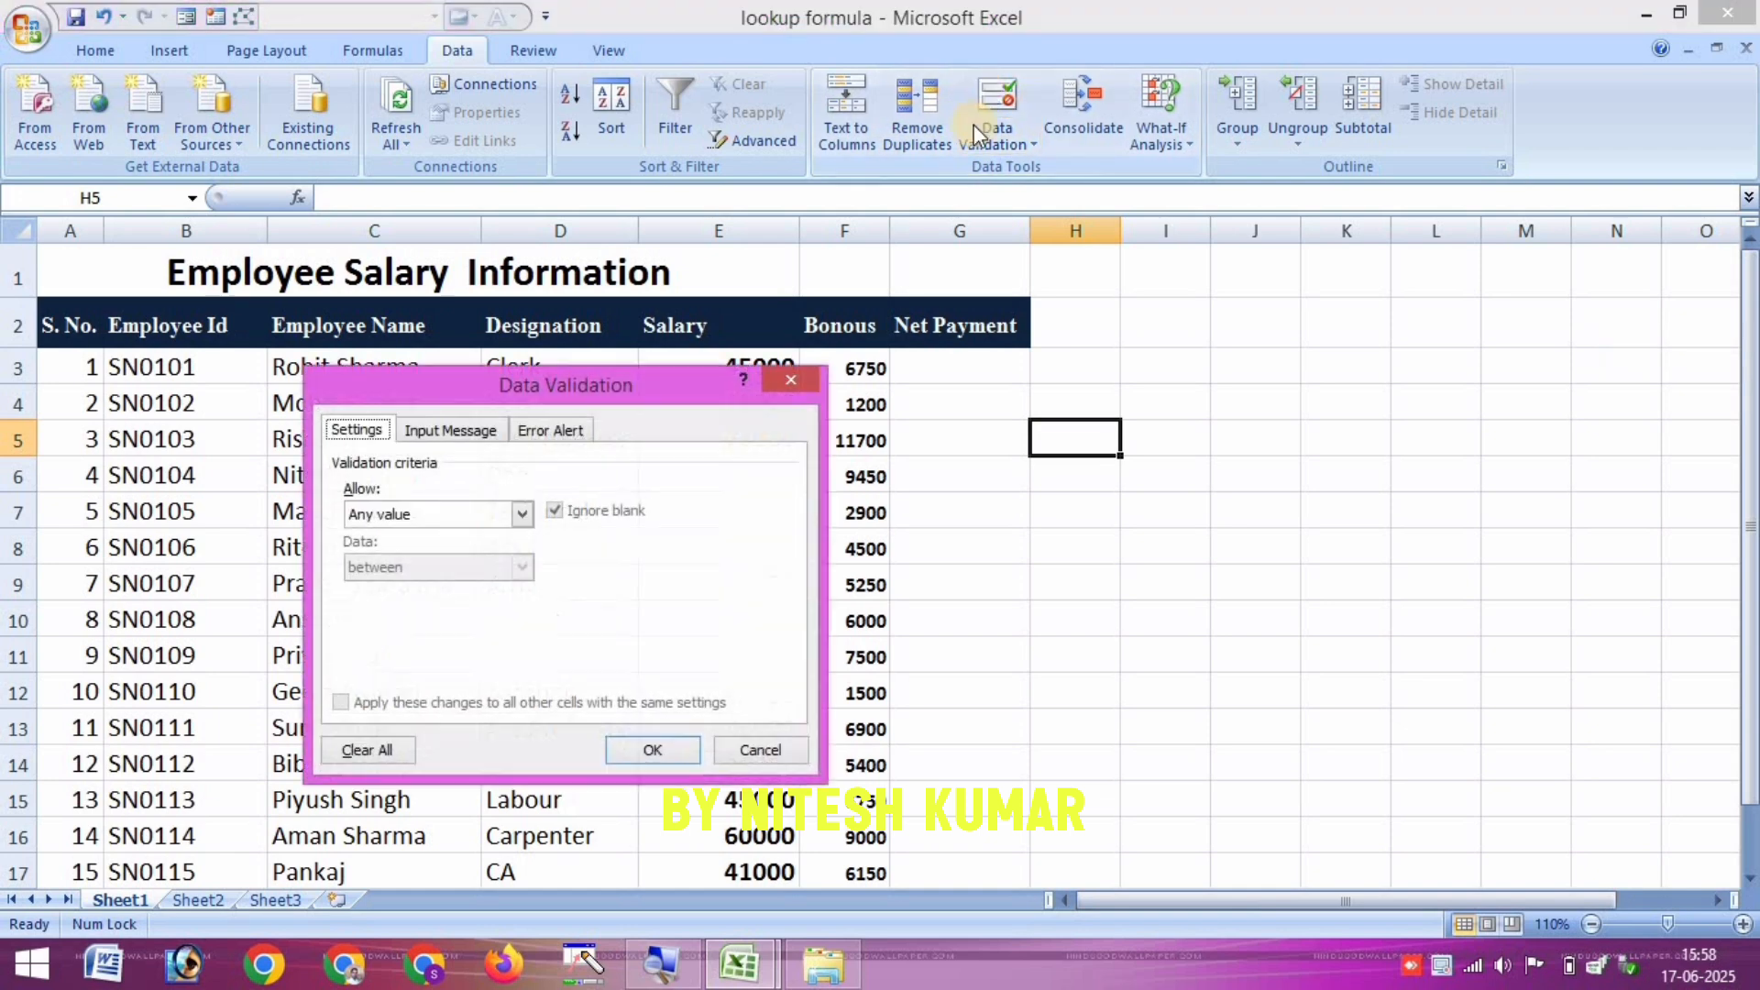
click(500, 518)
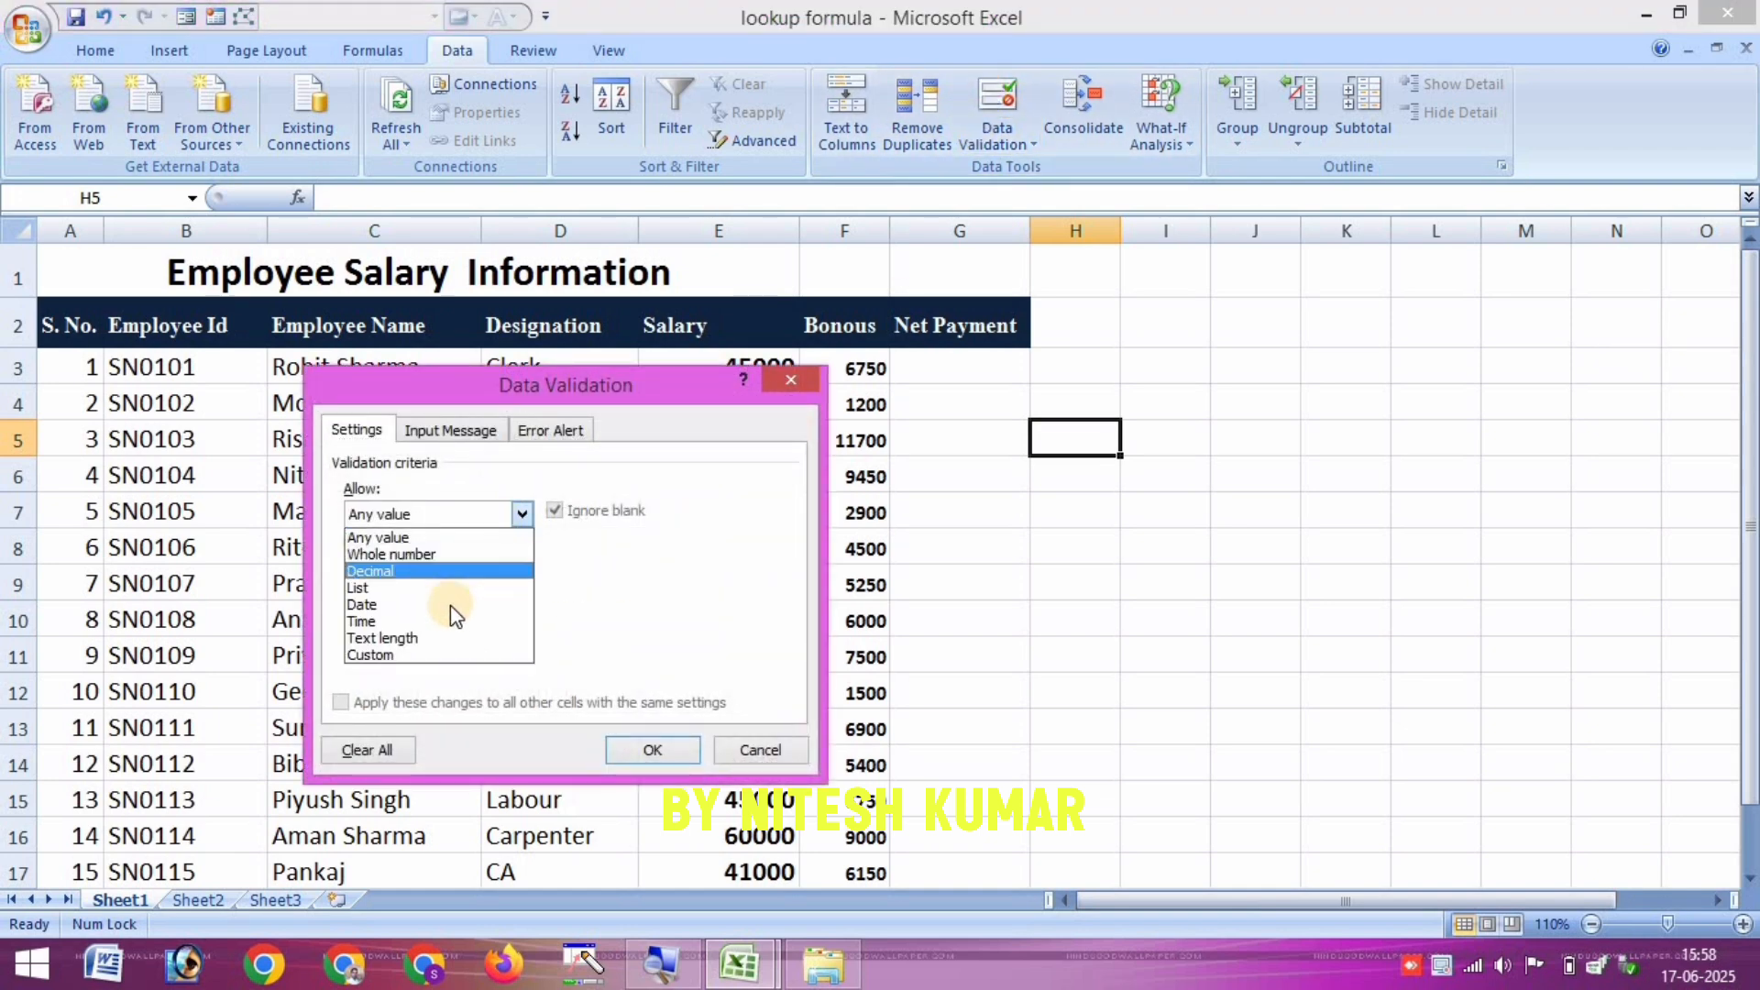
click(449, 590)
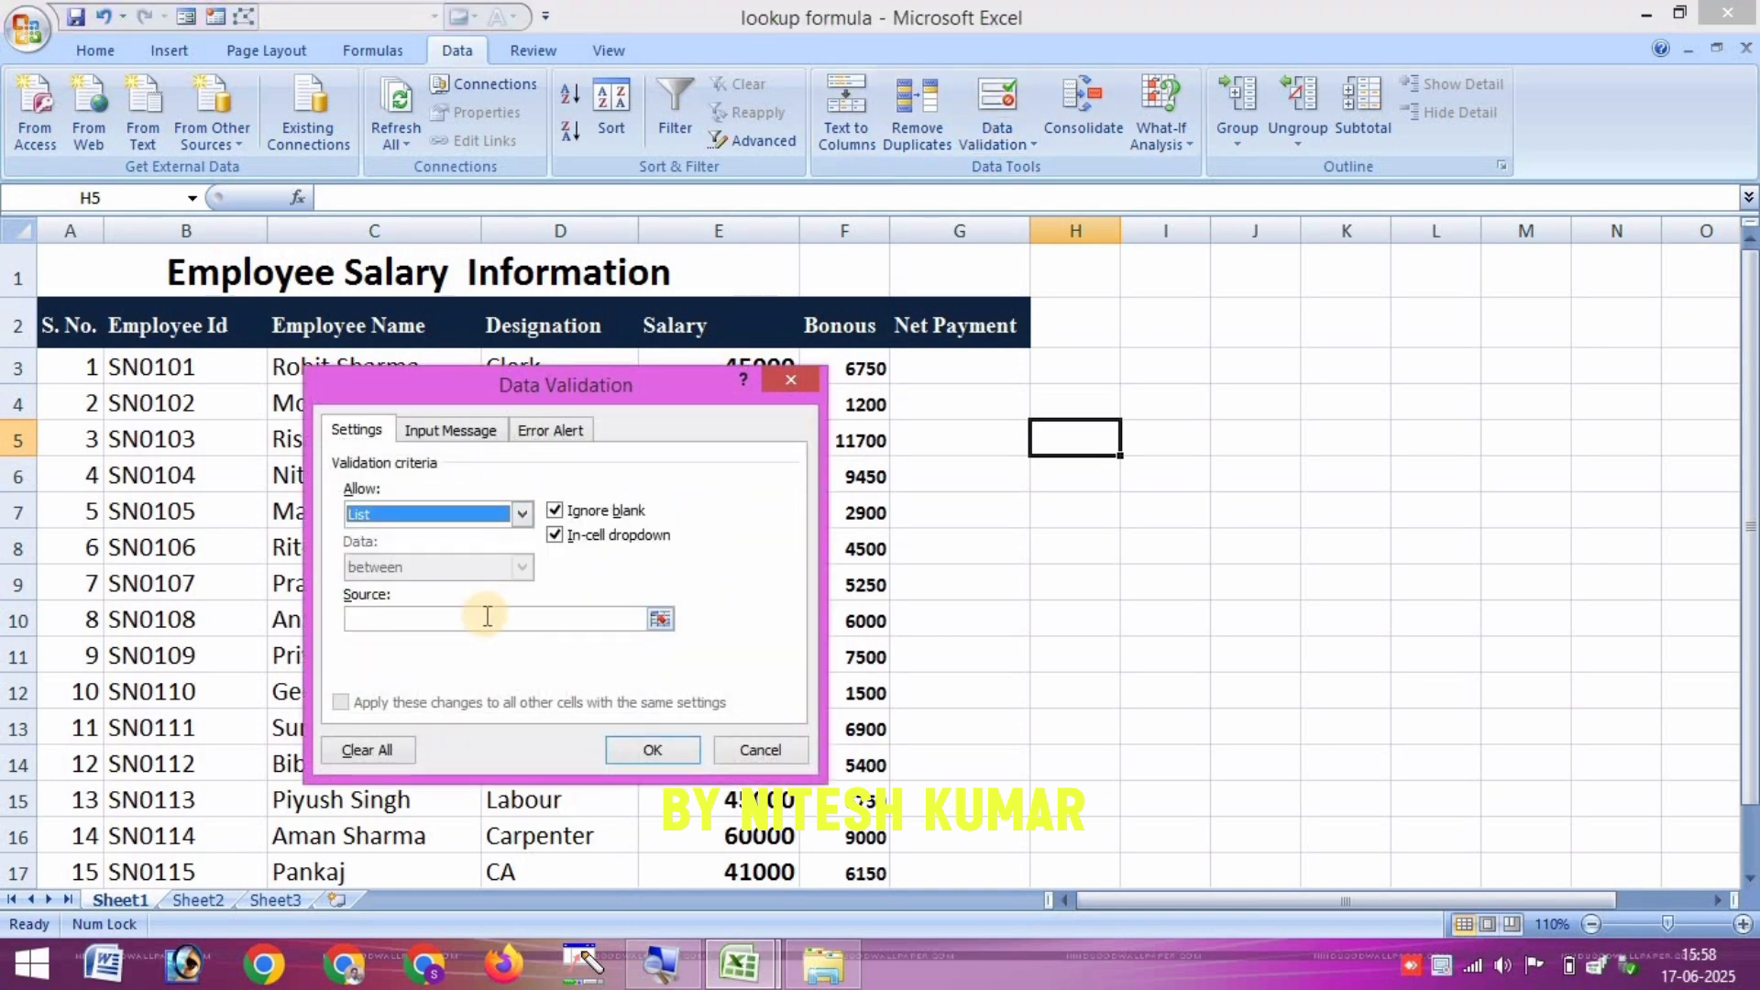
click(483, 614)
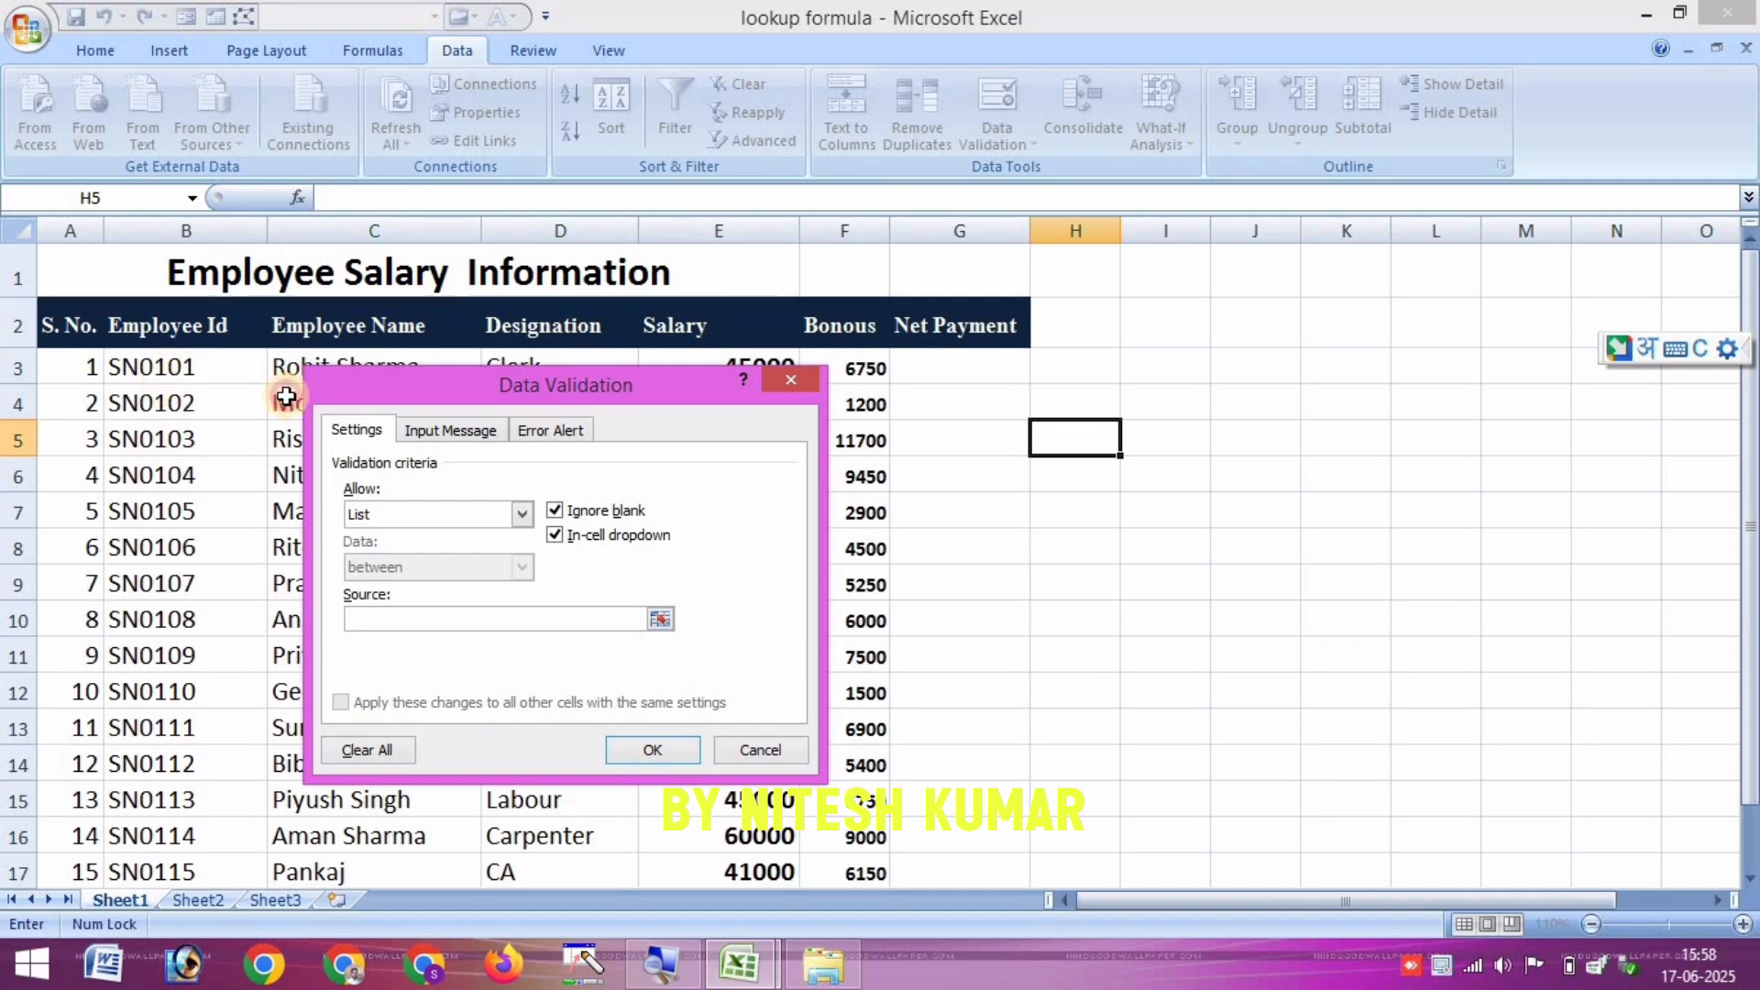
drag(287, 376, 311, 876)
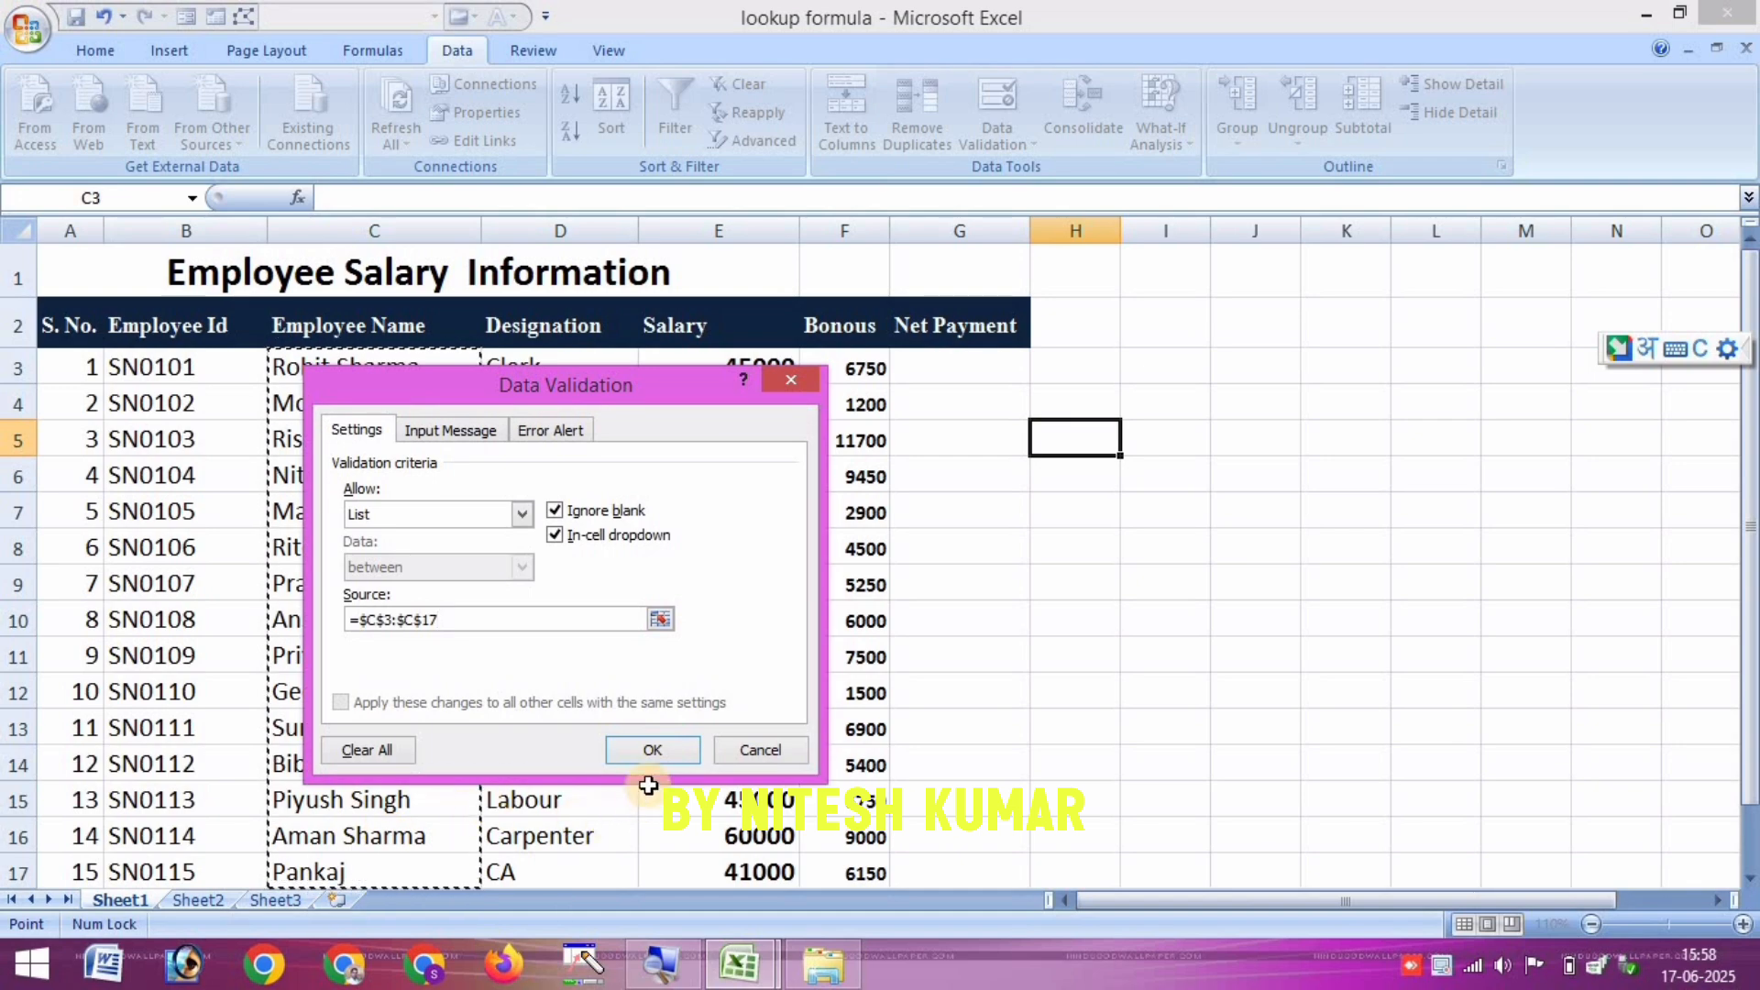
click(649, 750)
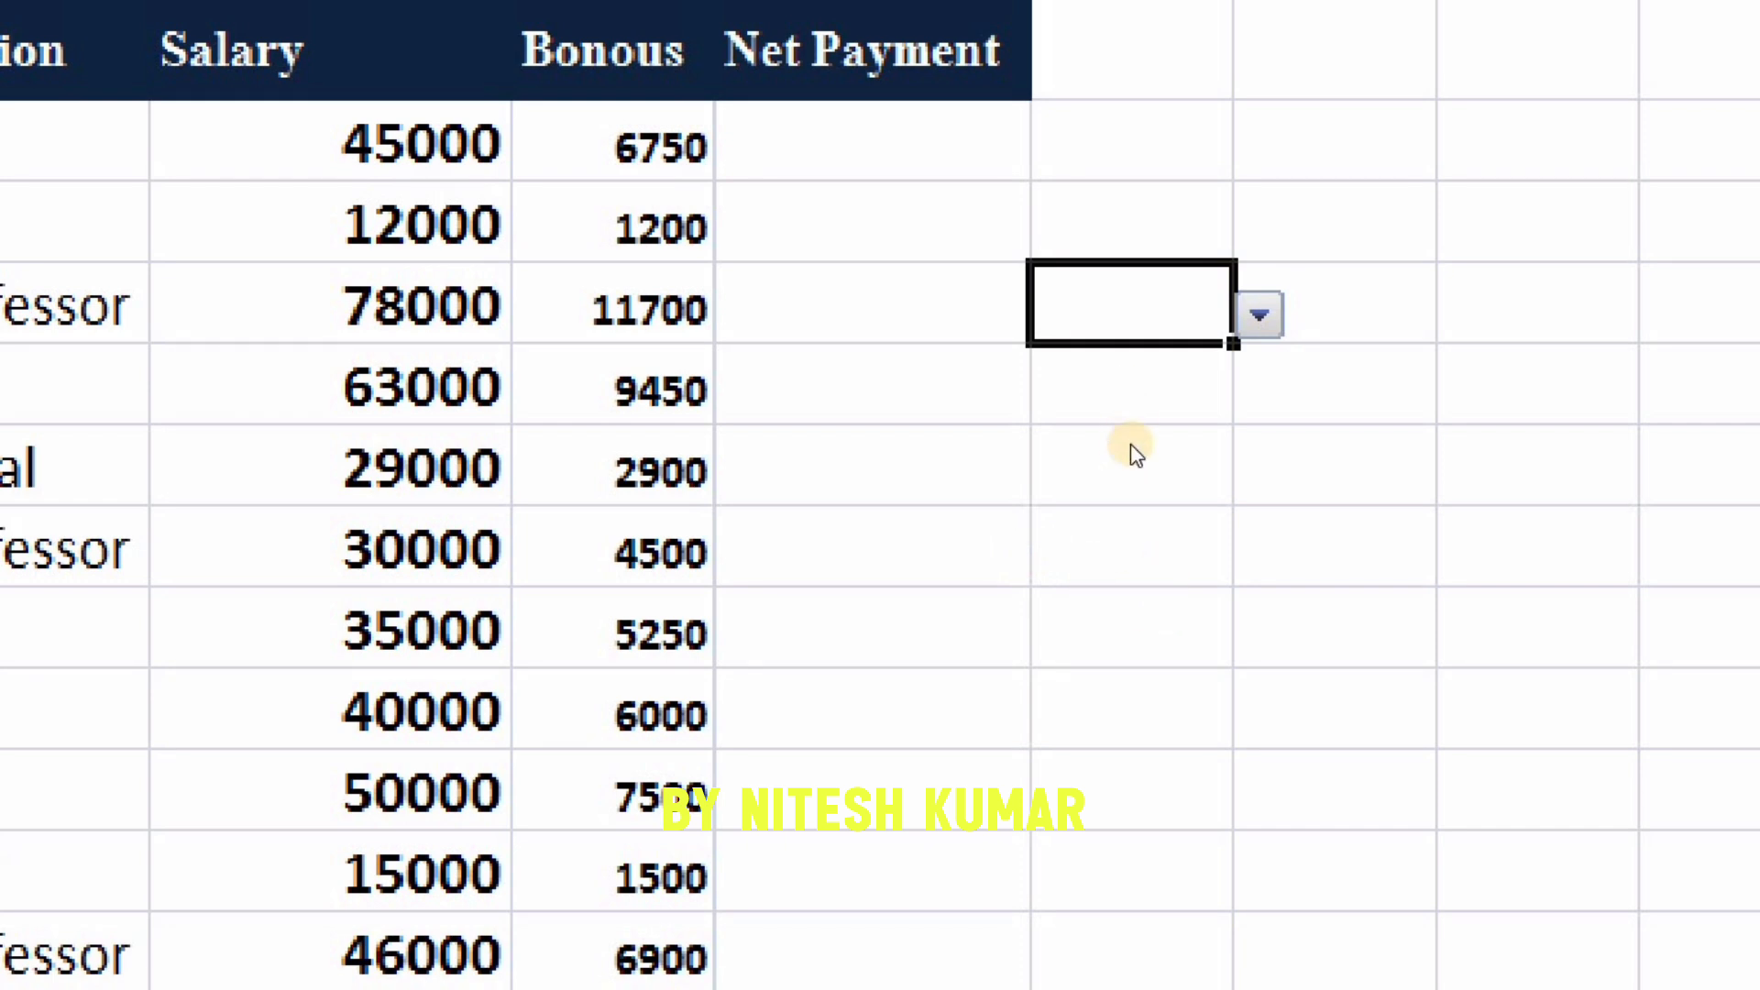
Browse the employee names in cell H5's drop-down list and pick the employee with ID SN0112.
key(alt+Down)
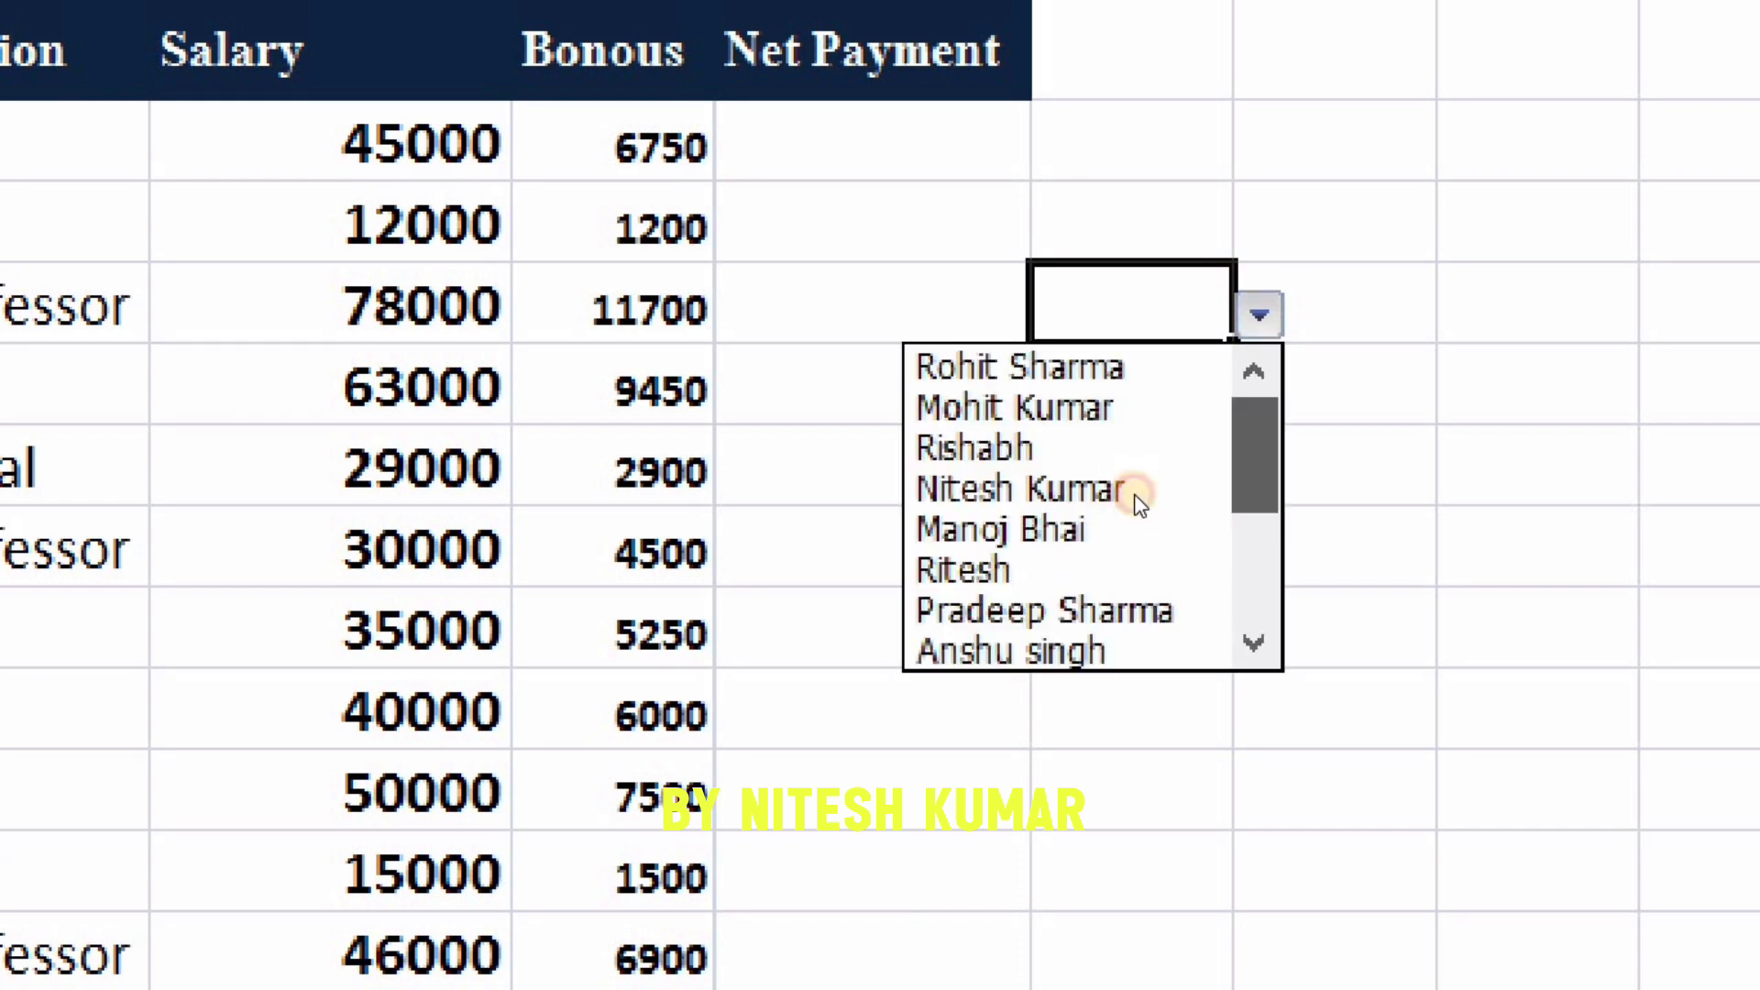
scroll(1137, 514, down, 3)
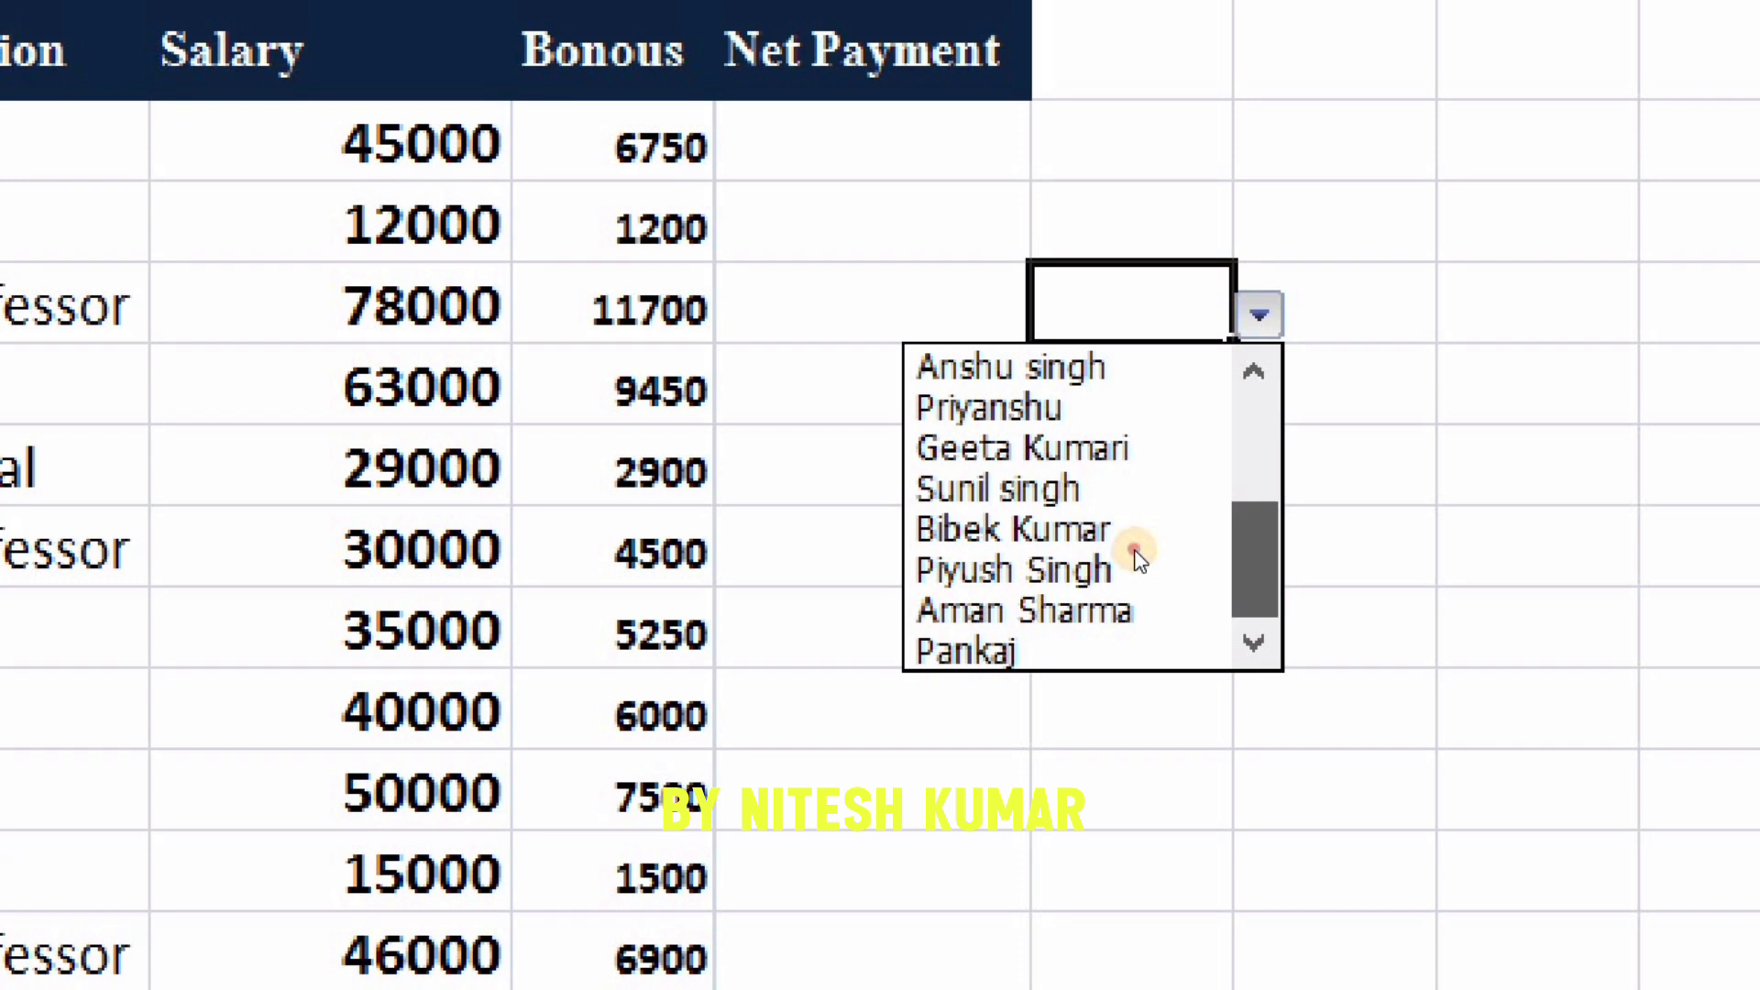
scroll(1137, 513, up, 3)
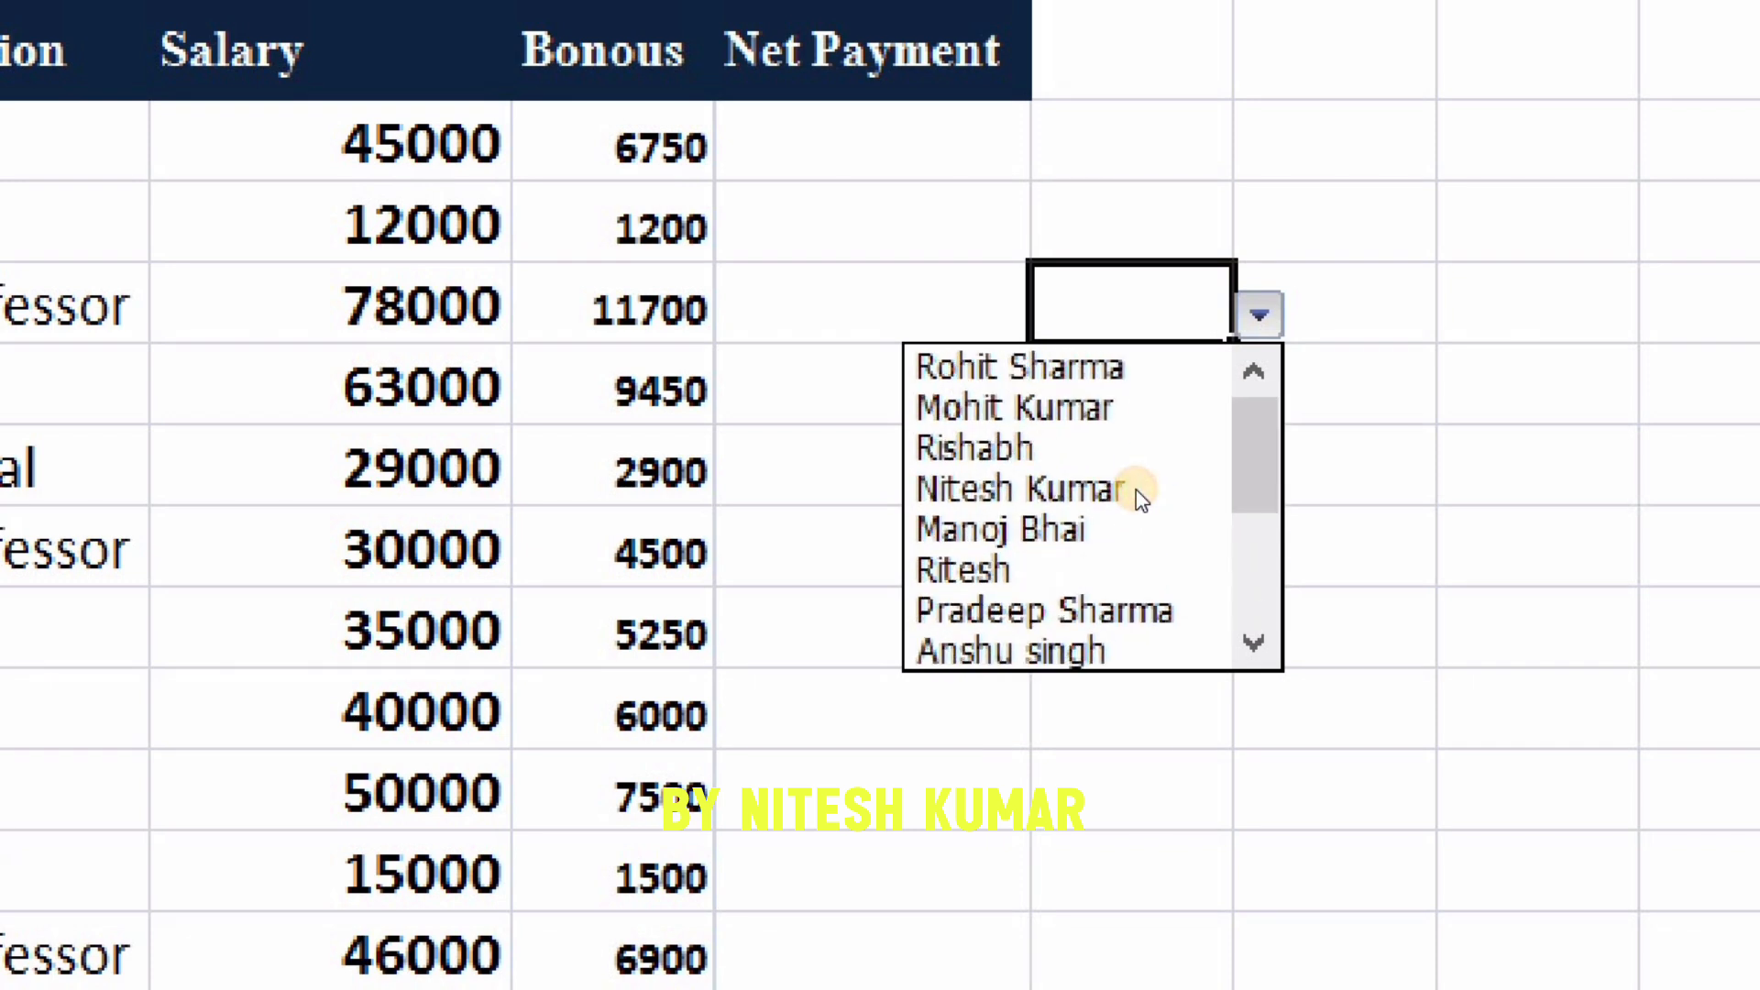
scroll(1136, 490, down, 3)
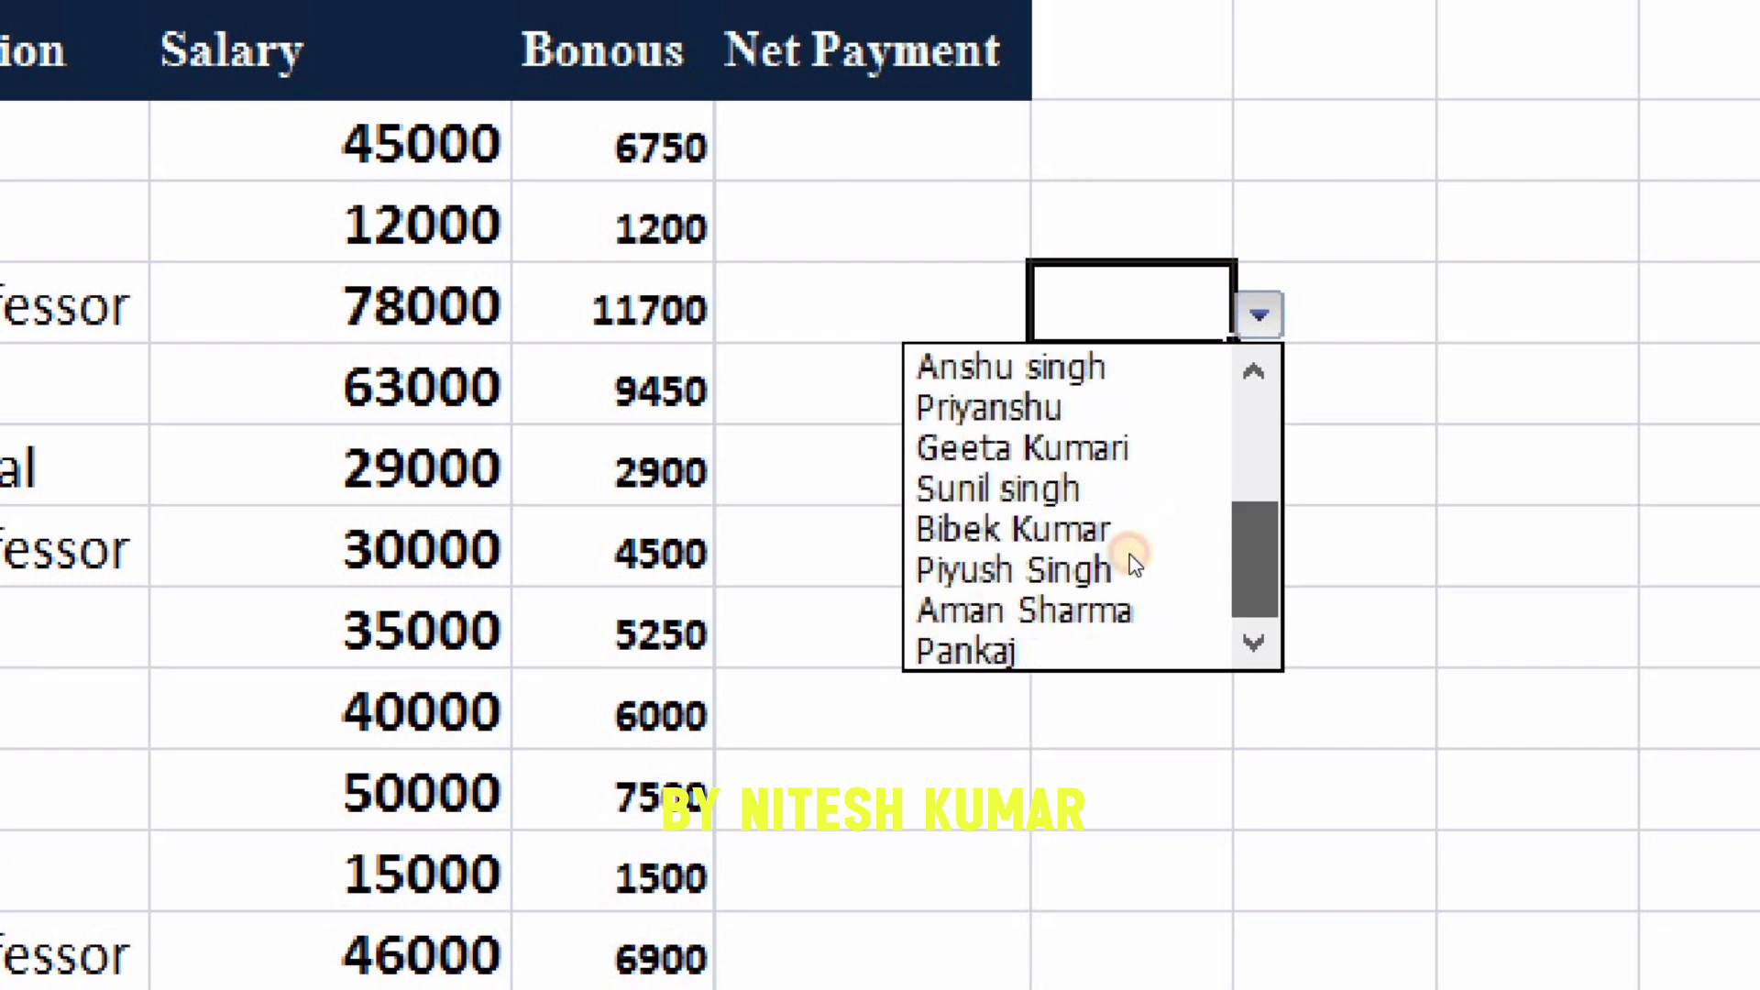
click(1077, 541)
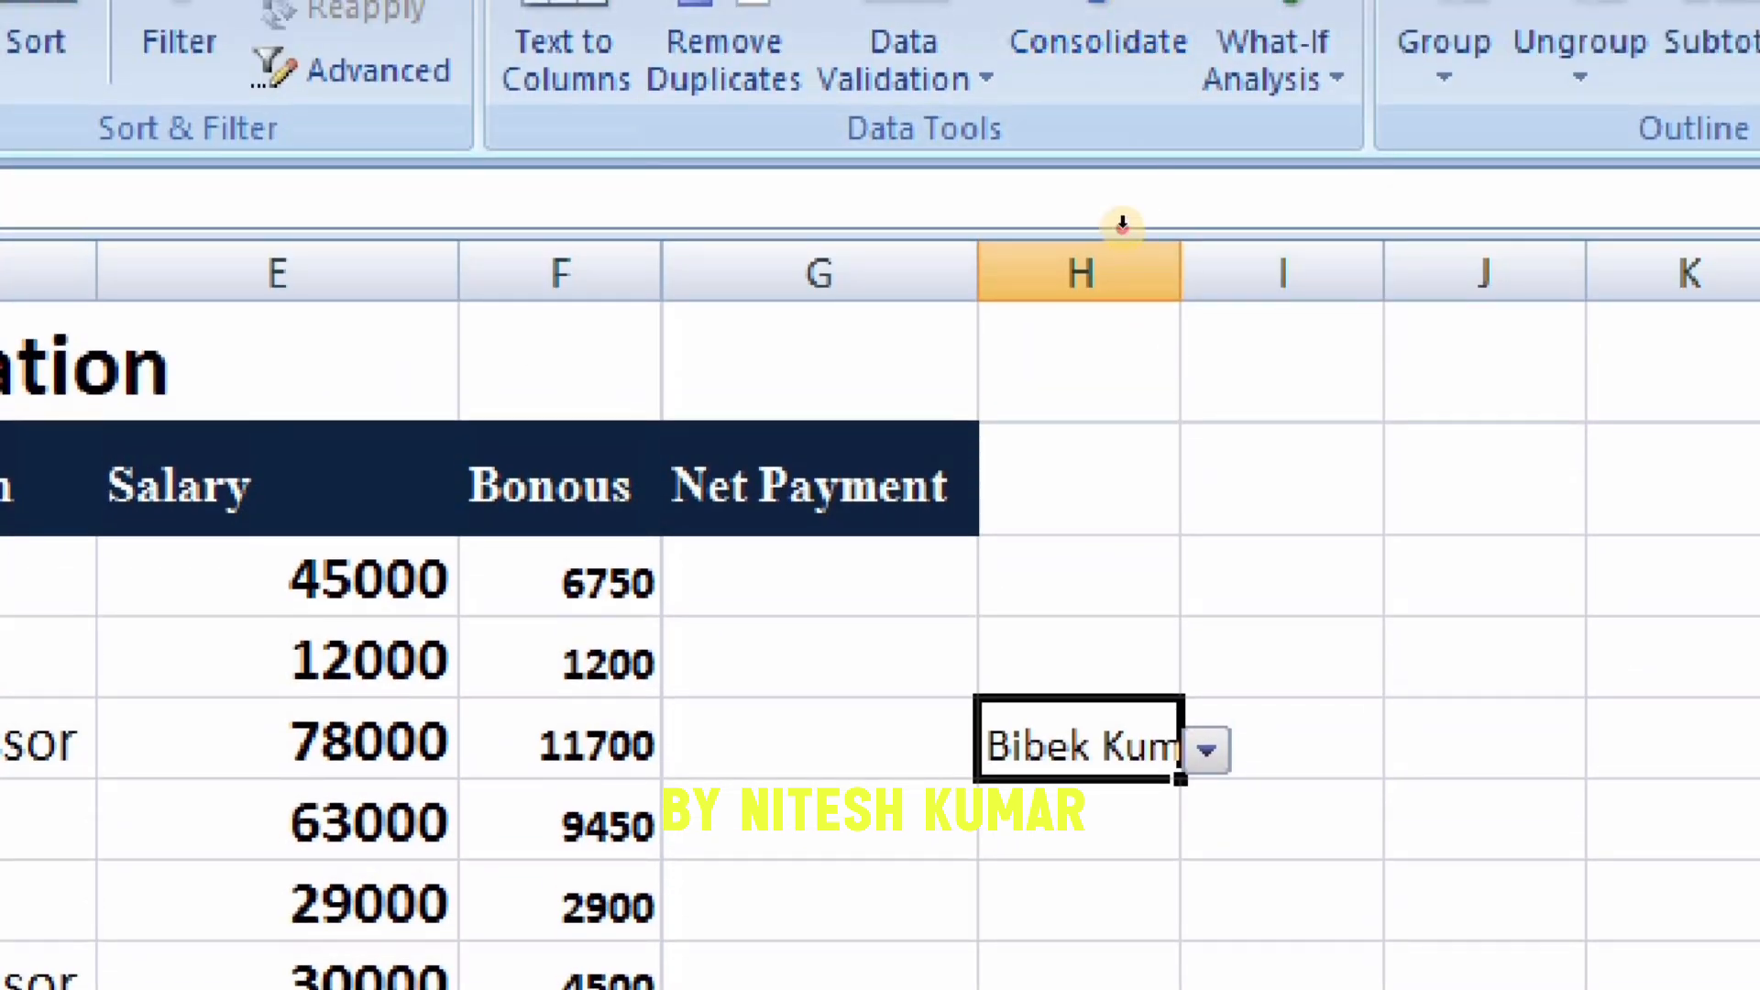
AutoFit column H to the width of the chosen employee name and reselect cell H5.
double_click(1181, 273)
click(1353, 901)
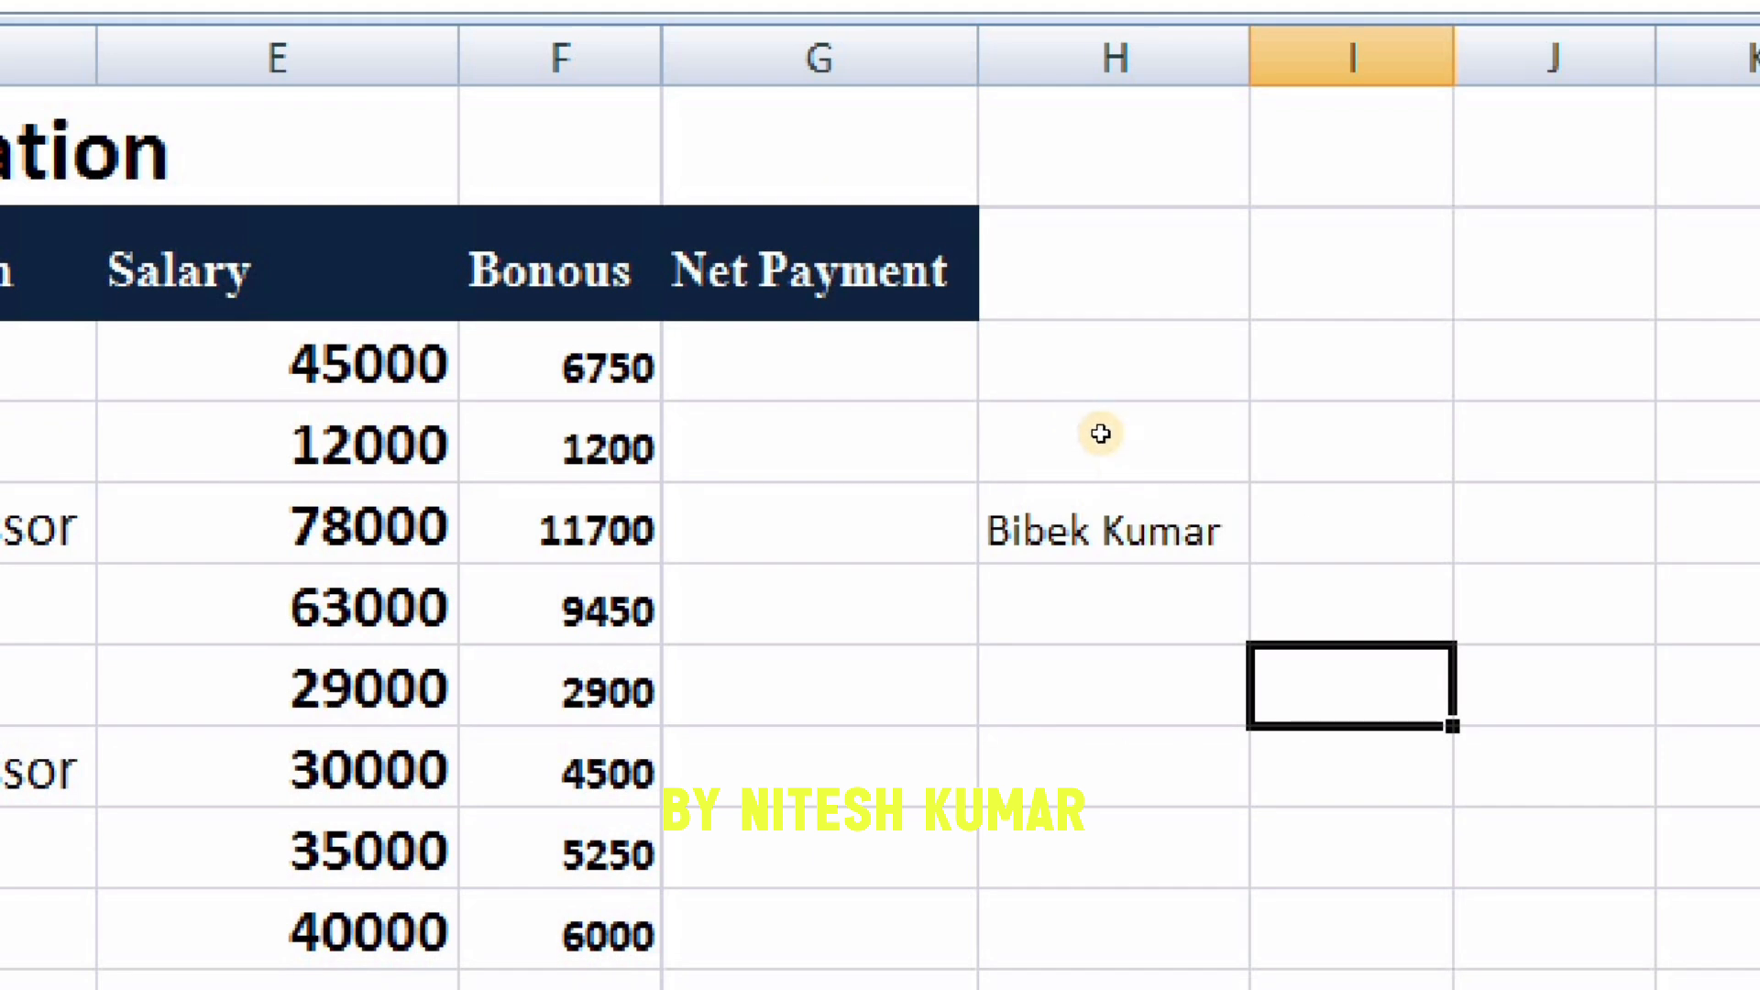
key(Up)
key(Up)
key(Left)
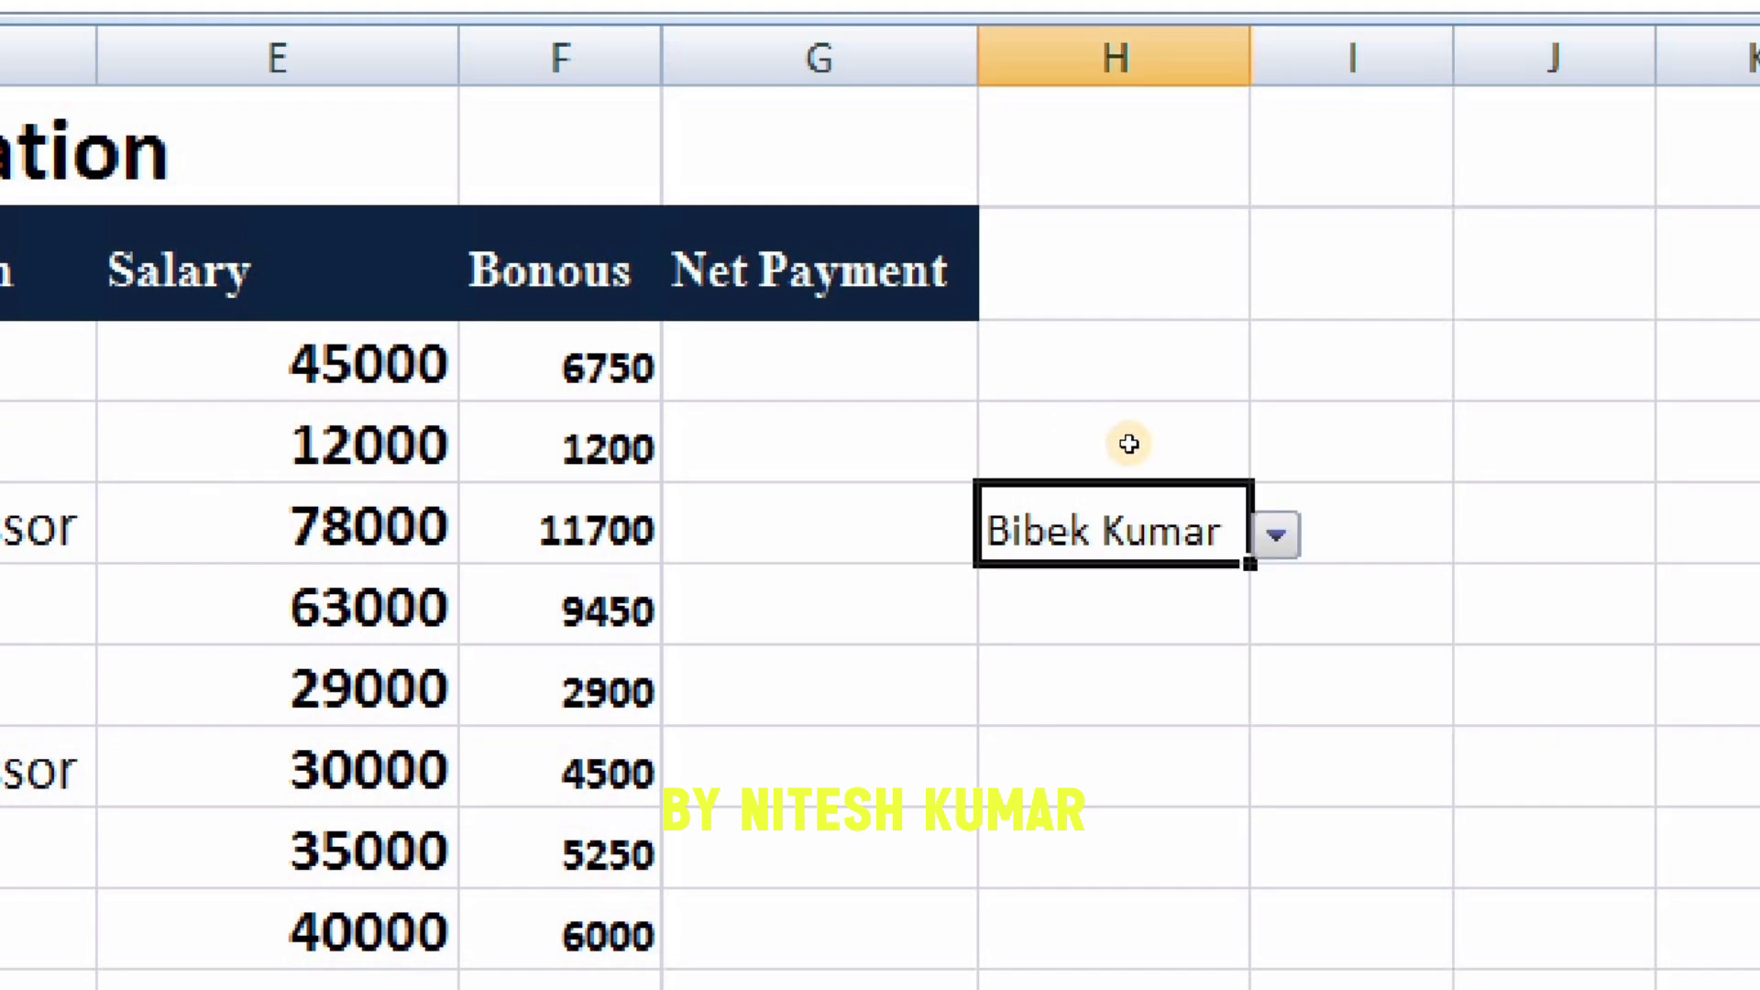